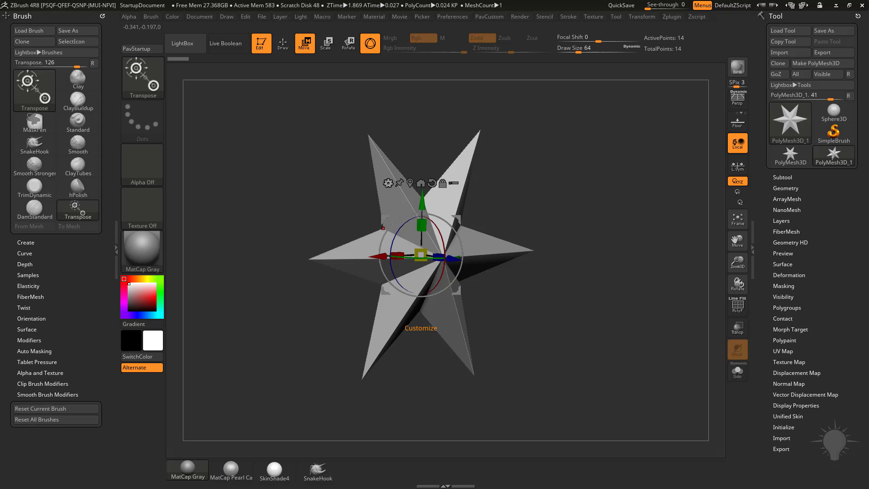
# Replace the star with a PolyCylinder primitive and inspect its topology with the polyframe, leaving the polyframe off.
pyautogui.click(389, 183)
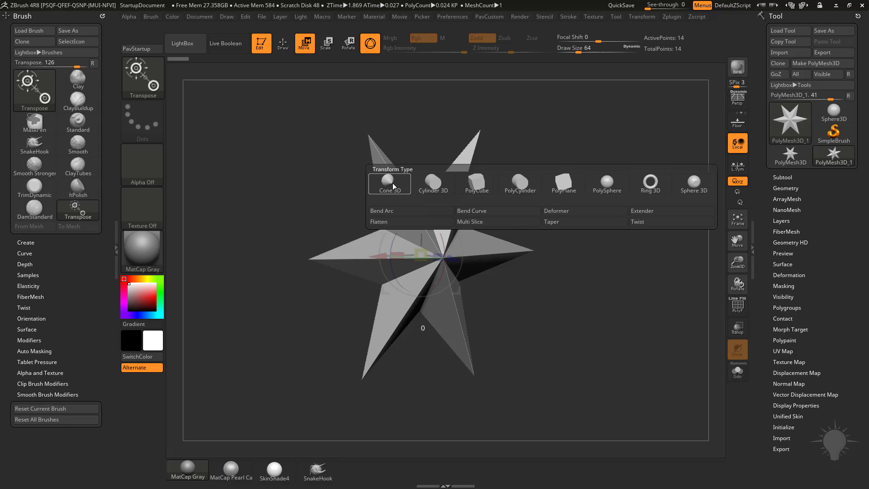
pyautogui.click(522, 184)
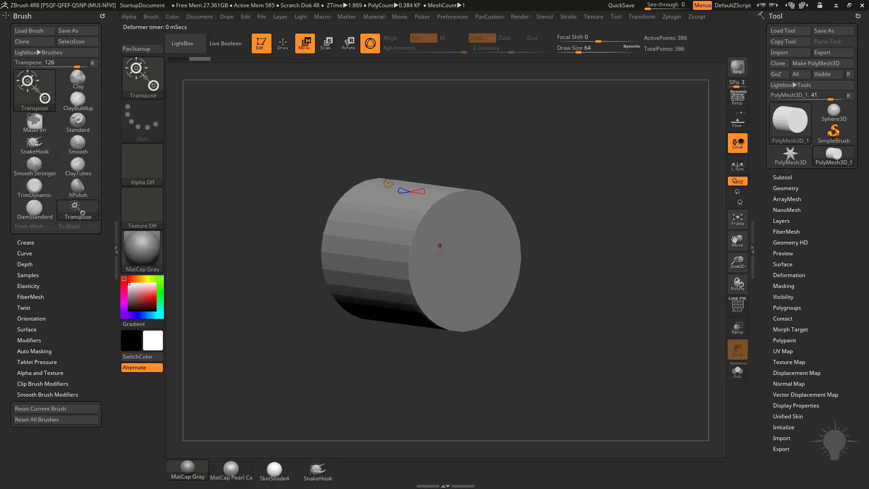
pyautogui.click(739, 312)
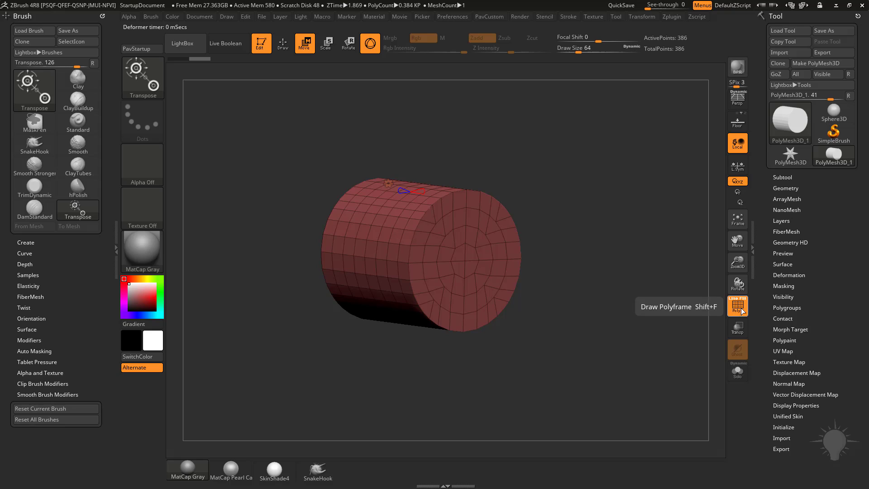
pyautogui.click(741, 311)
# Replace the PolyCylinder with a Cylinder 3D primitive, check its polyframe, and lower its number of sides.
pyautogui.click(389, 182)
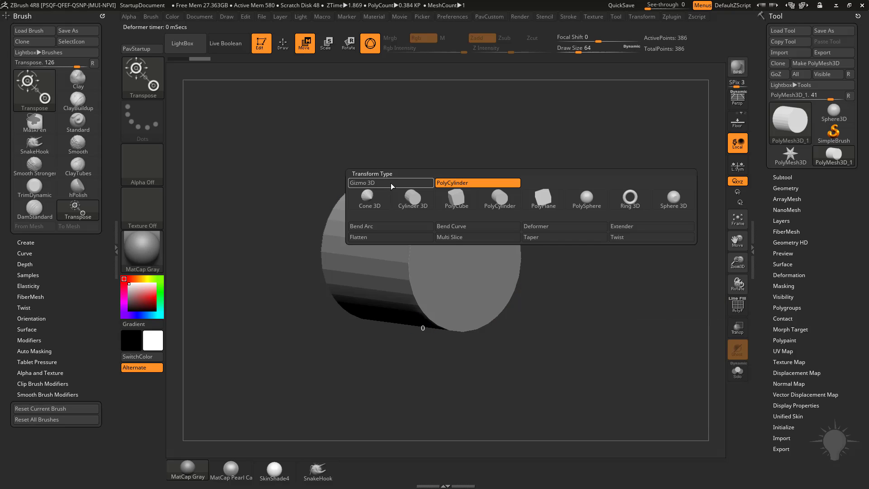
pyautogui.click(418, 198)
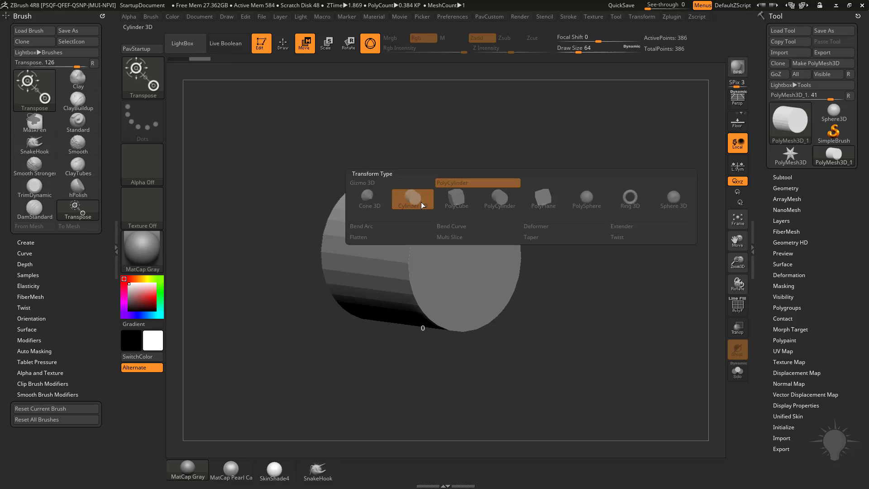
pyautogui.click(736, 309)
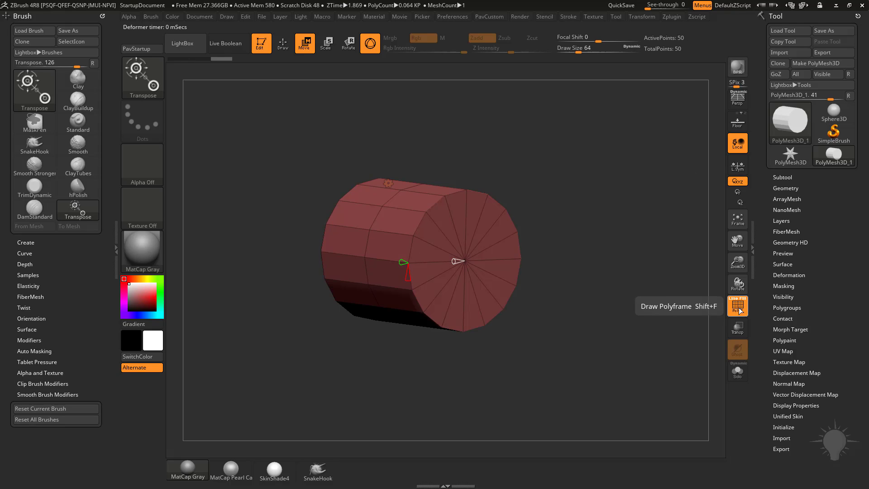
pyautogui.click(738, 308)
pyautogui.moveTo(399, 261)
pyautogui.moveTo(399, 260)
pyautogui.mouseDown()
pyautogui.moveTo(392, 259)
pyautogui.moveTo(400, 261)
pyautogui.moveTo(407, 285)
pyautogui.moveTo(408, 272)
pyautogui.mouseUp()
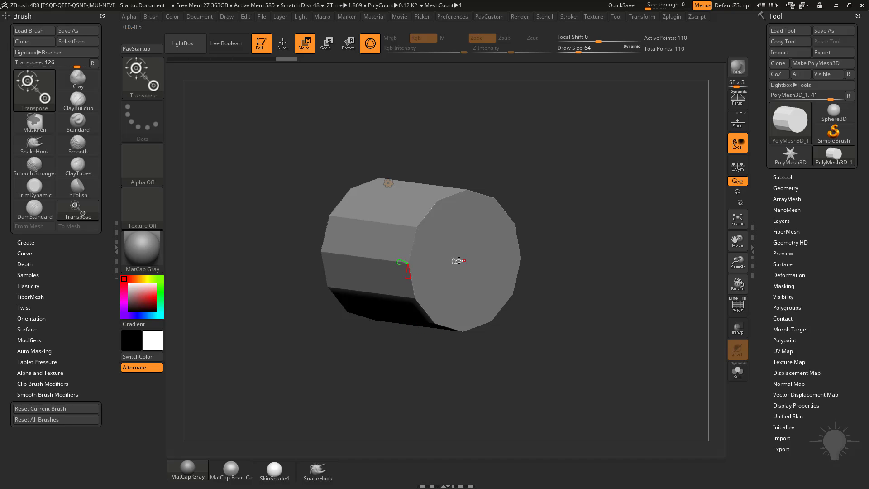
# Clear the canvas and draw a parametric Cylinder3D from the 3D meshes in edit mode.
pyautogui.click(262, 45)
pyautogui.hotkey('ctrl', 'n')
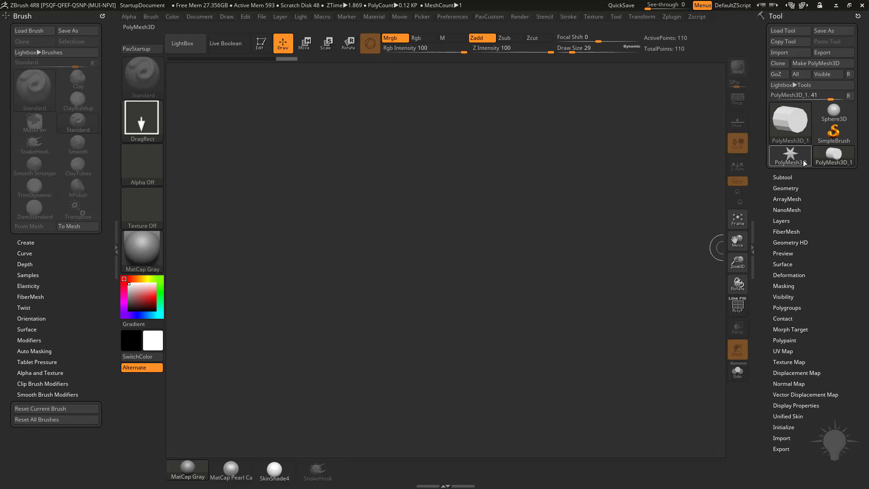
pyautogui.click(821, 139)
pyautogui.click(797, 117)
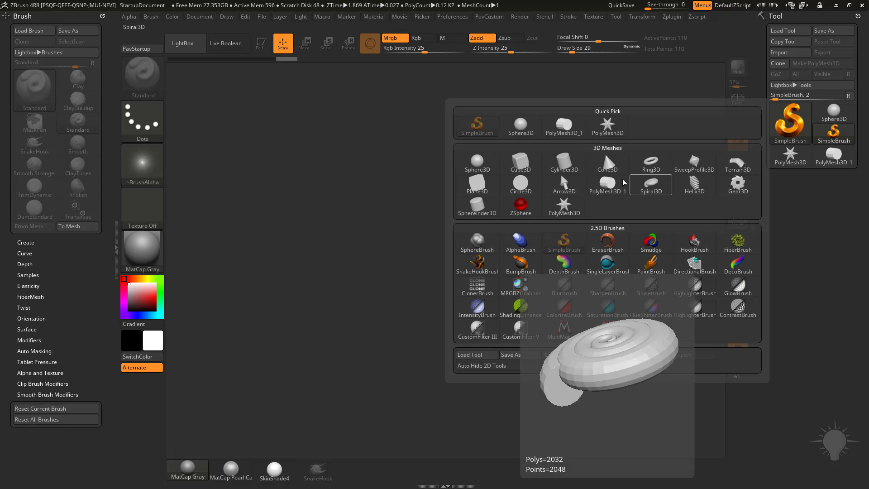
pyautogui.click(566, 166)
pyautogui.moveTo(366, 270); pyautogui.dragTo(370, 209)
pyautogui.press('t')
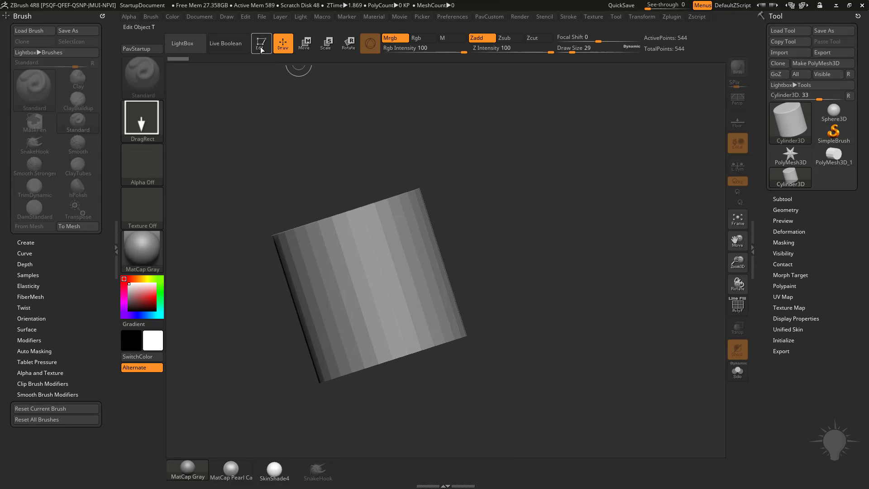
# Show the polyframe and initialize the cylinder with HDivide 35, VDivide 22 and Inner Radius 47.
pyautogui.moveTo(519, 198); pyautogui.dragTo(675, 305)
pyautogui.click(737, 305)
pyautogui.moveTo(581, 284); pyautogui.dragTo(577, 254)
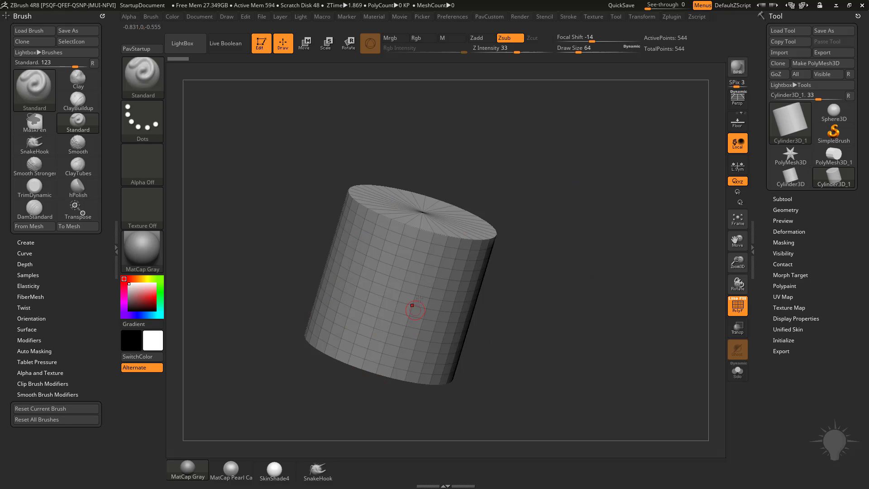
pyautogui.click(783, 340)
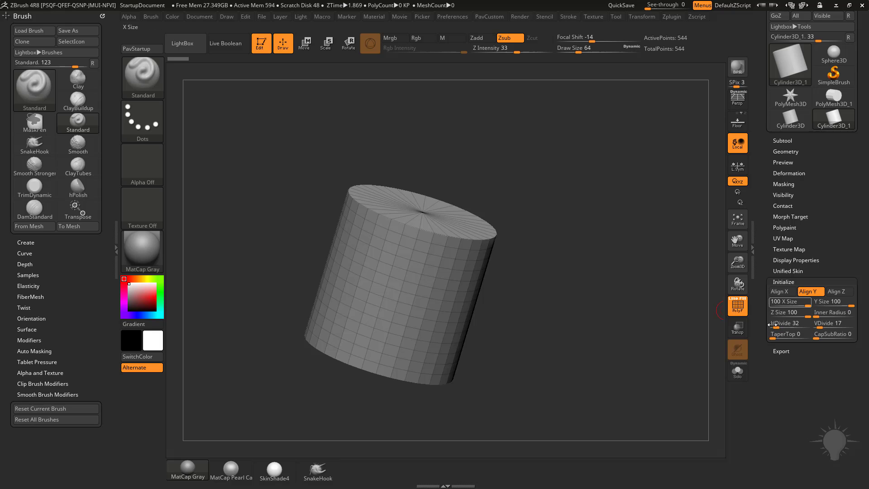
pyautogui.moveTo(774, 324); pyautogui.dragTo(843, 314)
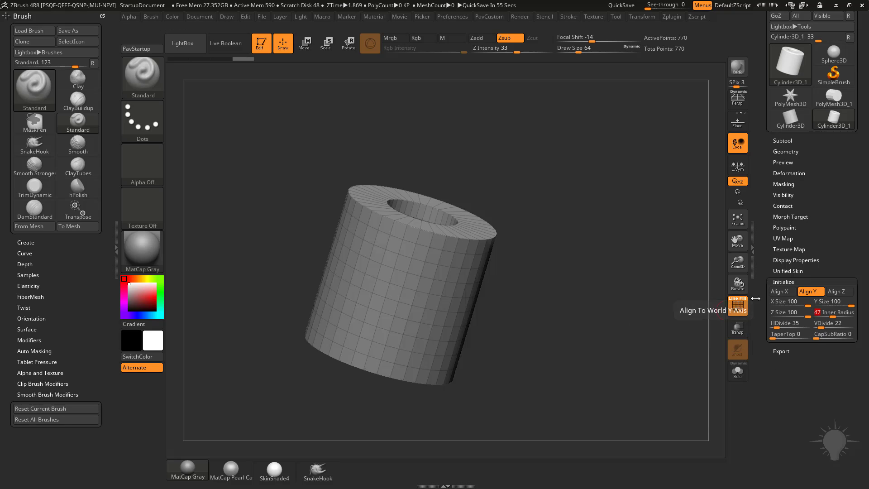
pyautogui.scroll(3, 778, 312)
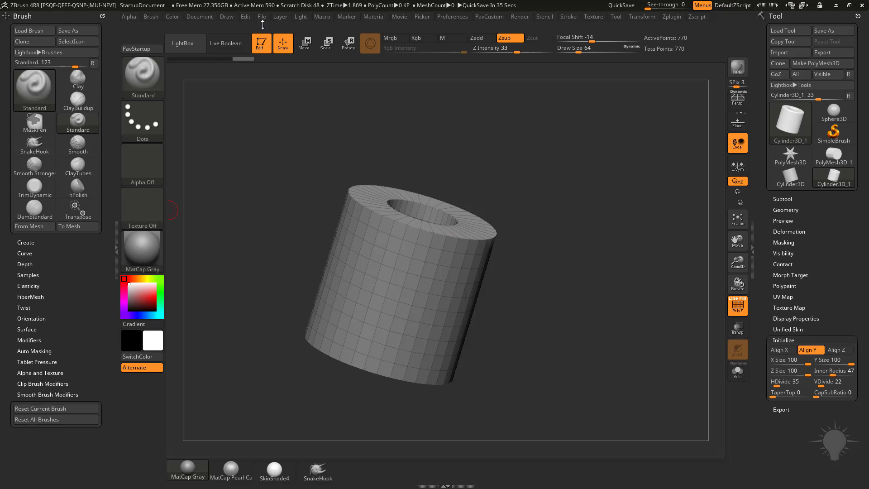
# Clear the canvas, draw a PolyMesh3D star in edit mode, and activate the Move gizmo on it.
pyautogui.click(261, 46)
pyautogui.hotkey('ctrl', 'n')
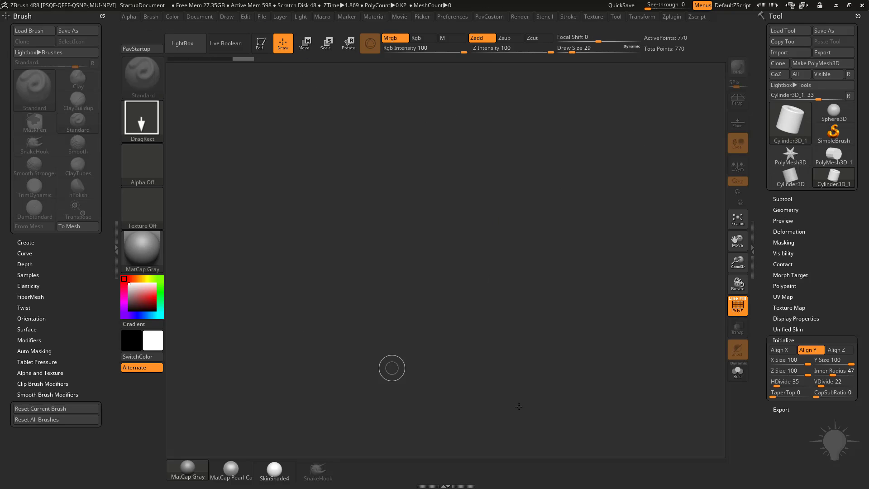
pyautogui.click(790, 154)
pyautogui.moveTo(414, 249); pyautogui.dragTo(281, 82)
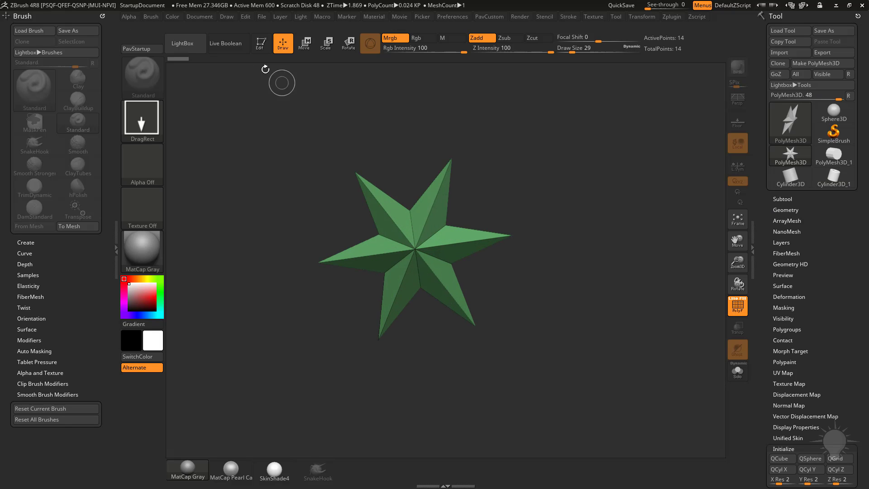
pyautogui.click(261, 43)
pyautogui.moveTo(454, 179); pyautogui.dragTo(539, 221)
pyautogui.press('w')
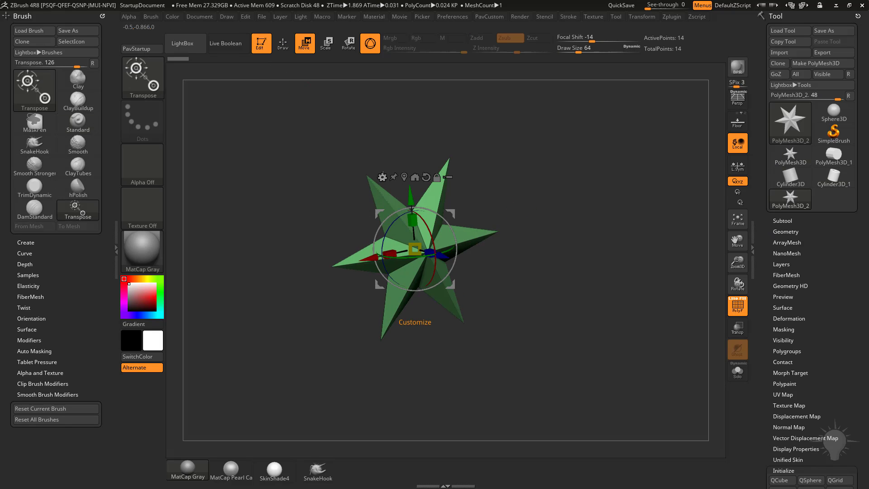
# Turn the star into a Cylinder 3D primitive, open a wide hole through it, and reduce it to one lengthwise division.
pyautogui.click(383, 176)
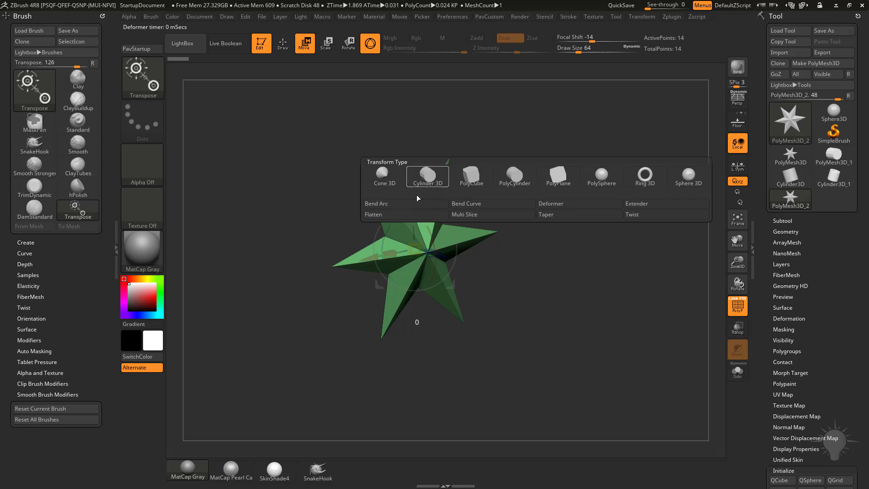
pyautogui.click(426, 179)
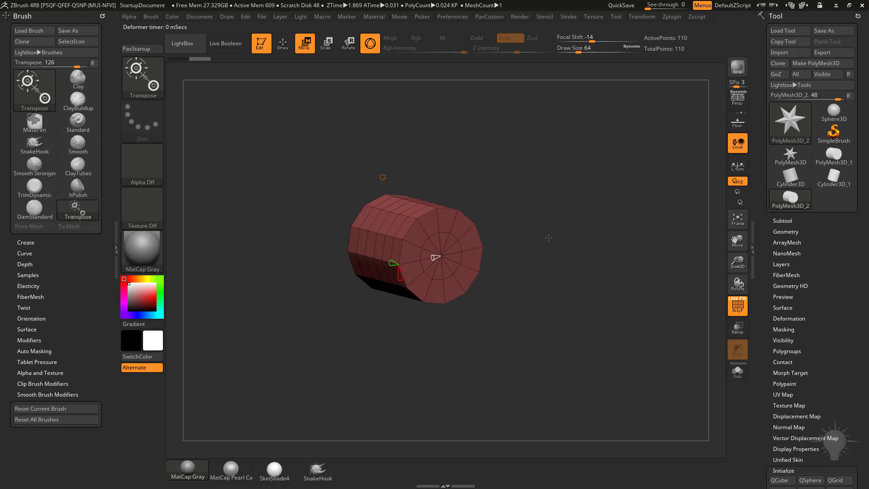
pyautogui.moveTo(449, 250); pyautogui.dragTo(415, 260)
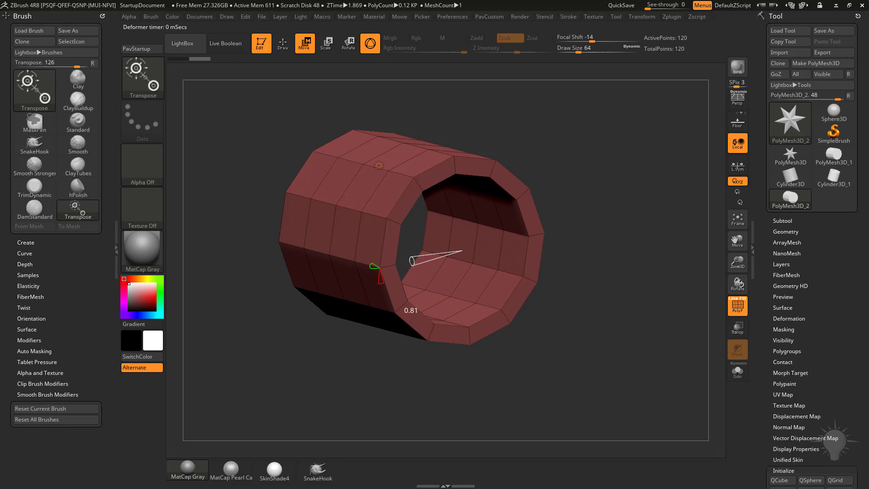
pyautogui.moveTo(380, 283)
pyautogui.mouseDown()
pyautogui.moveTo(363, 266)
pyautogui.moveTo(382, 271)
pyautogui.mouseUp()
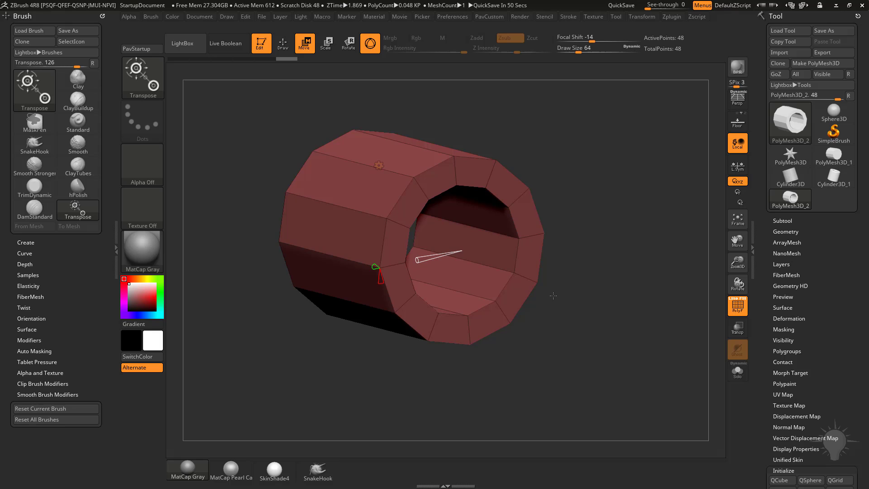
# Mask the whole hollow cylinder and switch from its primitive handles back to the standard Gizmo 3D.
pyautogui.moveTo(553, 295)
pyautogui.mouseDown()
pyautogui.moveTo(595, 135)
pyautogui.moveTo(610, 196)
pyautogui.mouseUp()
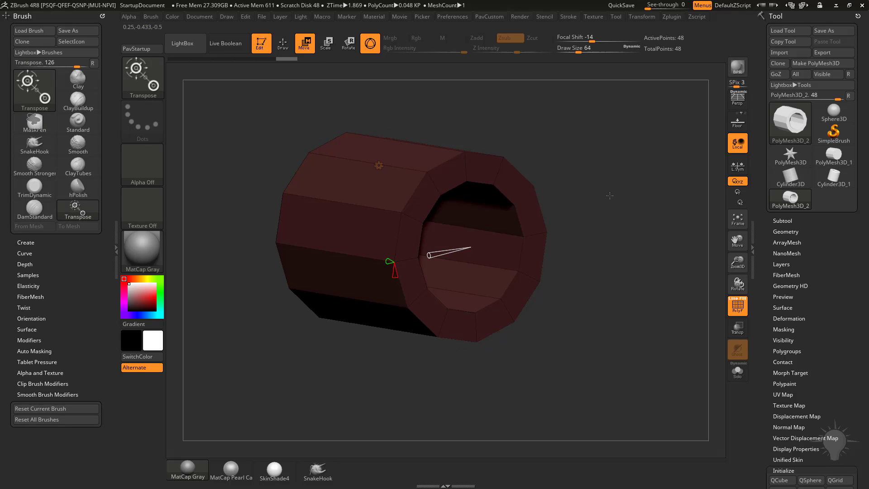
pyautogui.click(378, 165)
pyautogui.click(382, 165)
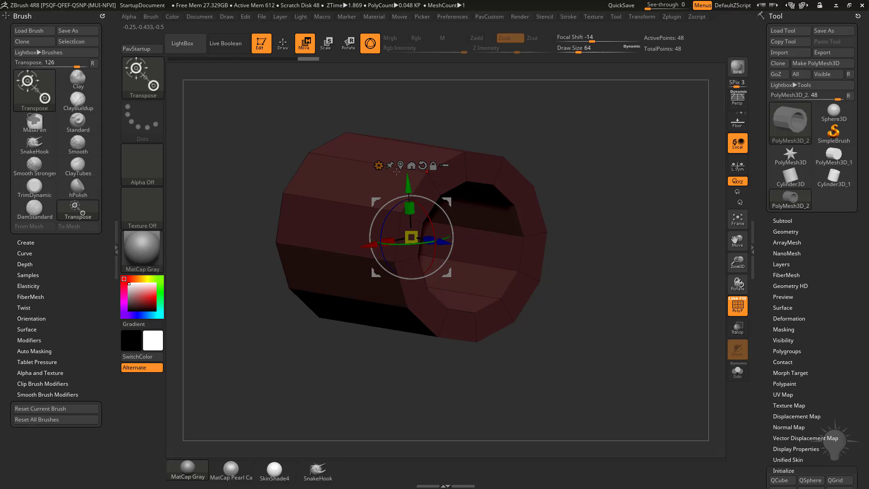
pyautogui.keyDown('shift'); pyautogui.moveTo(573, 157); pyautogui.dragTo(598, 166); pyautogui.keyUp('shift')
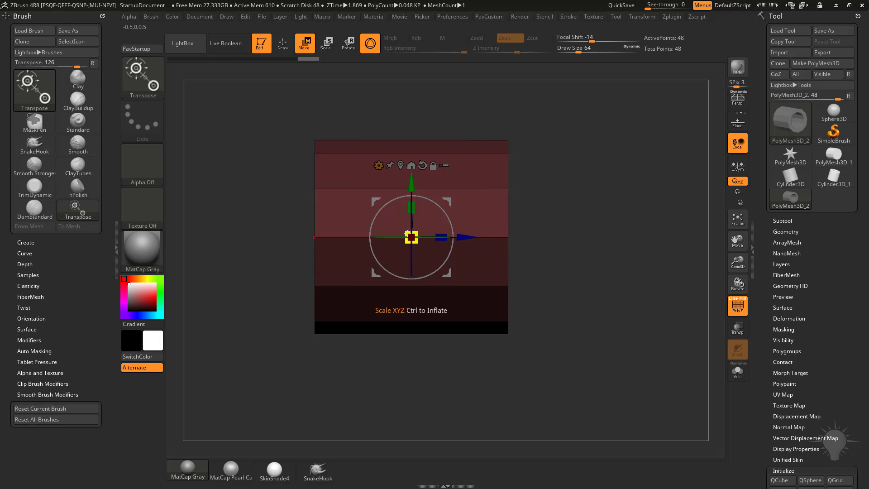
pyautogui.moveTo(585, 169); pyautogui.dragTo(485, 174)
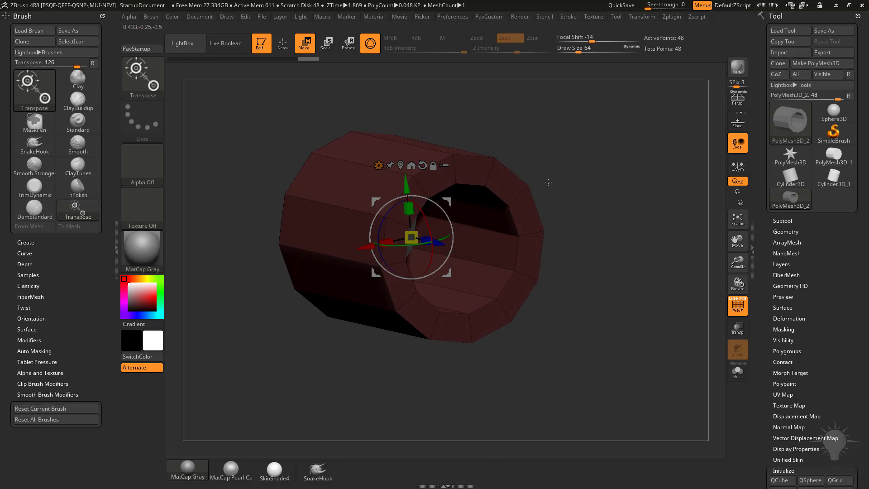
# Clear the mask from the hollow cylinder and mask the entire mesh again.
pyautogui.press('ctrl')
pyautogui.press('ctrl')
pyautogui.press('ctrl')
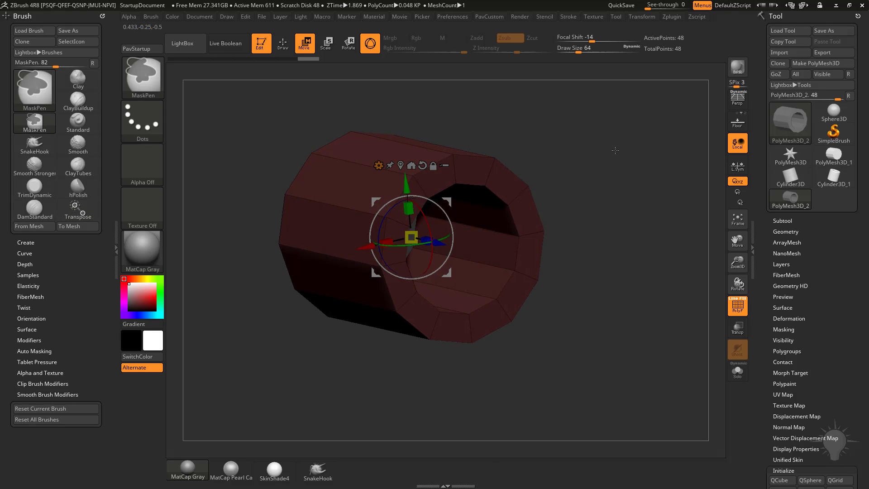
pyautogui.keyDown('ctrl'); pyautogui.moveTo(621, 143); pyautogui.dragTo(654, 171); pyautogui.keyUp('ctrl')
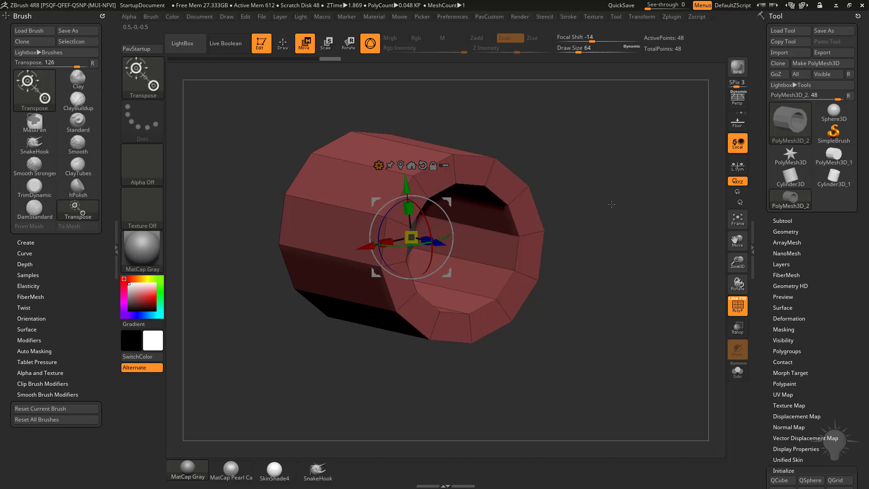
pyautogui.keyDown('ctrl'); pyautogui.click(612, 141); pyautogui.keyUp('ctrl')
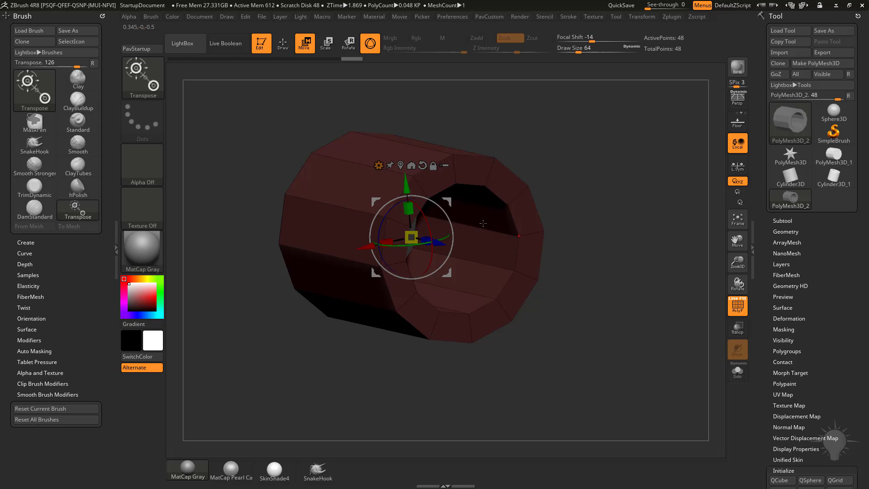
# Insert a Sphere 3D primitive inside the masked hollow cylinder and adjust it with its handle along the cylinder's axis.
pyautogui.click(379, 166)
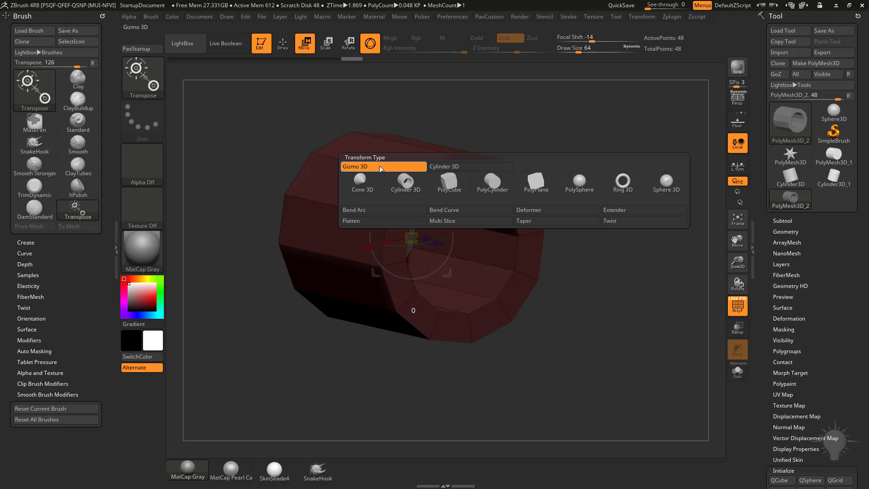
pyautogui.click(379, 166)
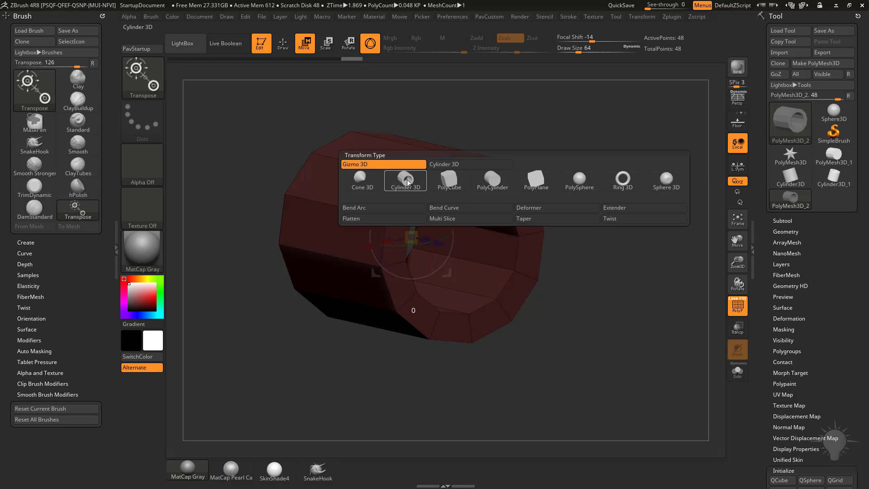
pyautogui.click(663, 182)
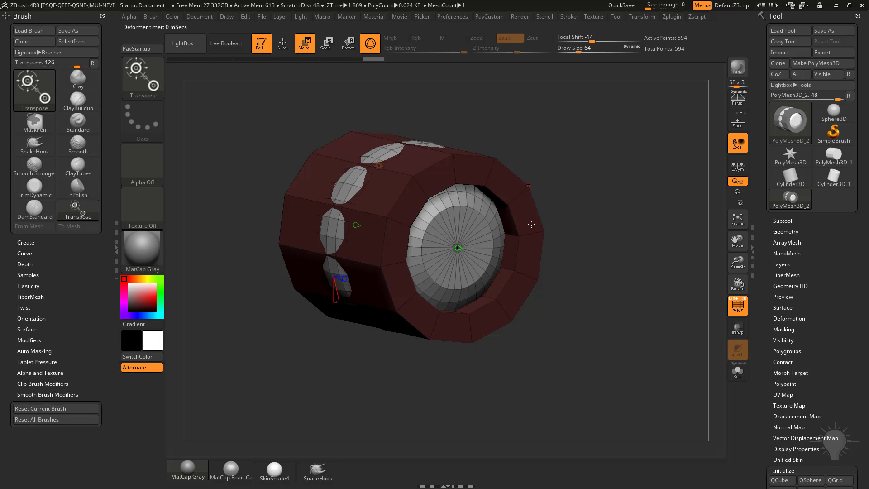
pyautogui.moveTo(553, 224); pyautogui.dragTo(570, 181)
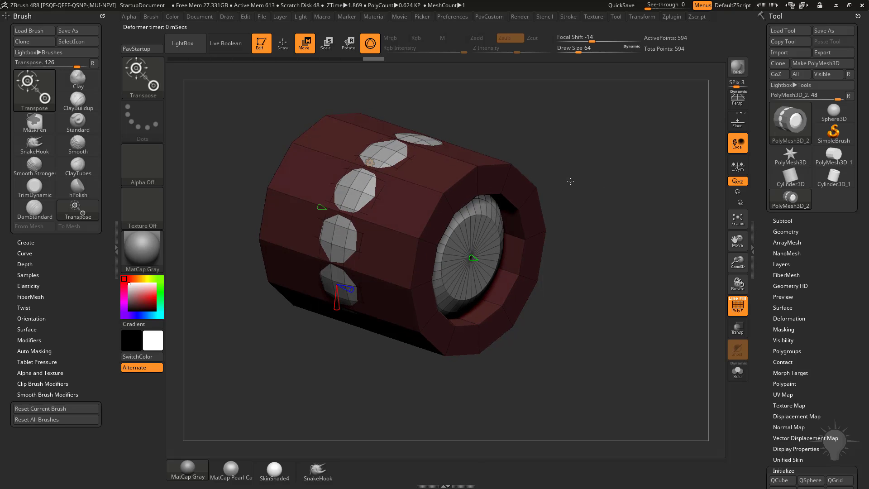
pyautogui.moveTo(474, 258); pyautogui.dragTo(520, 262)
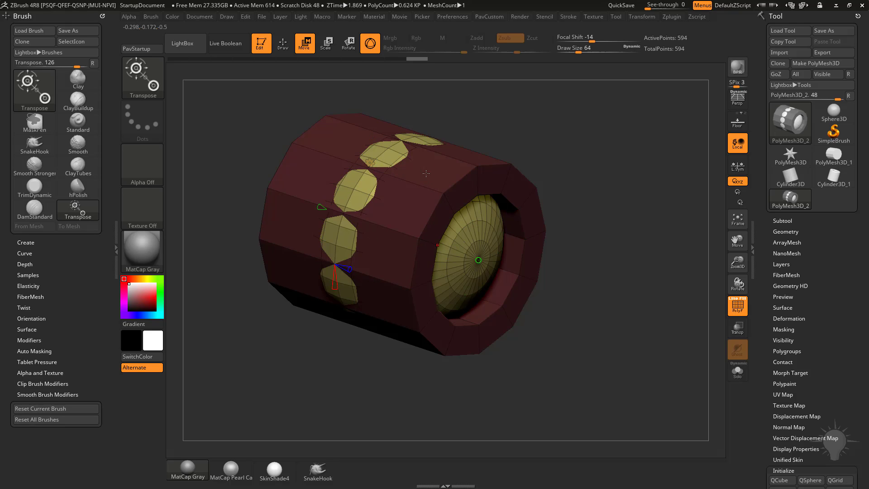
# Switch the sphere's primitive handles back to the Gizmo 3D and move only the gizmo along Z to the cylinder's open end.
pyautogui.click(370, 161)
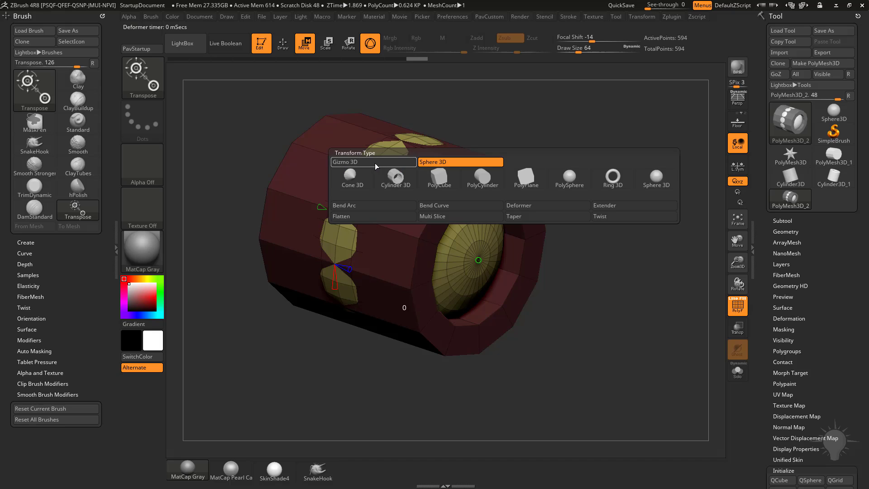
pyautogui.click(402, 163)
pyautogui.moveTo(571, 174); pyautogui.dragTo(616, 168)
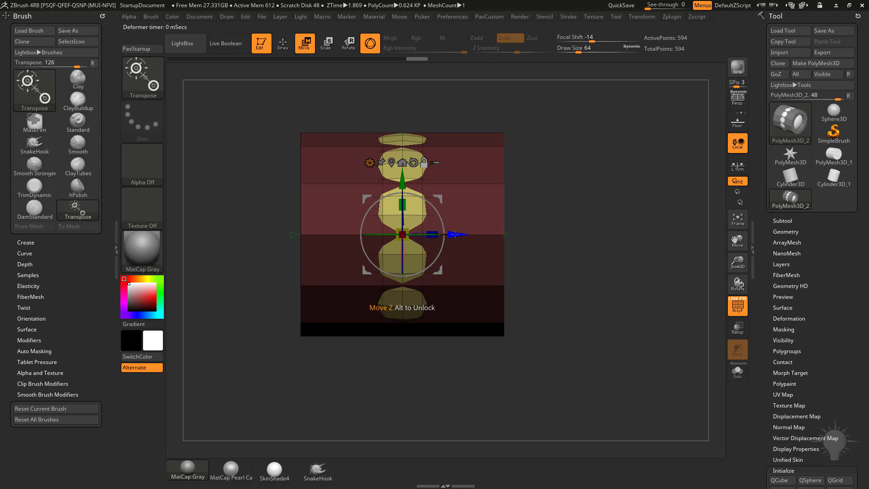
pyautogui.moveTo(454, 235); pyautogui.dragTo(512, 269)
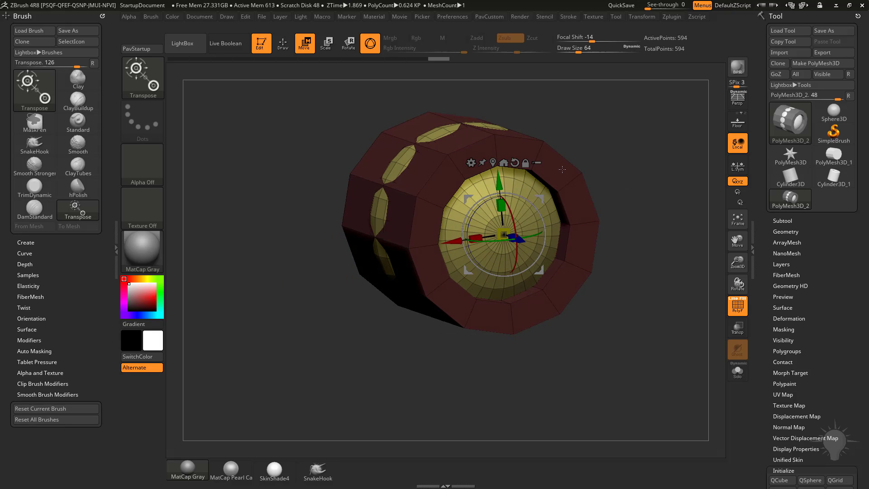
# Replace the unmasked sphere with a Ring 3D primitive at the masked cylinder's open end.
pyautogui.click(471, 163)
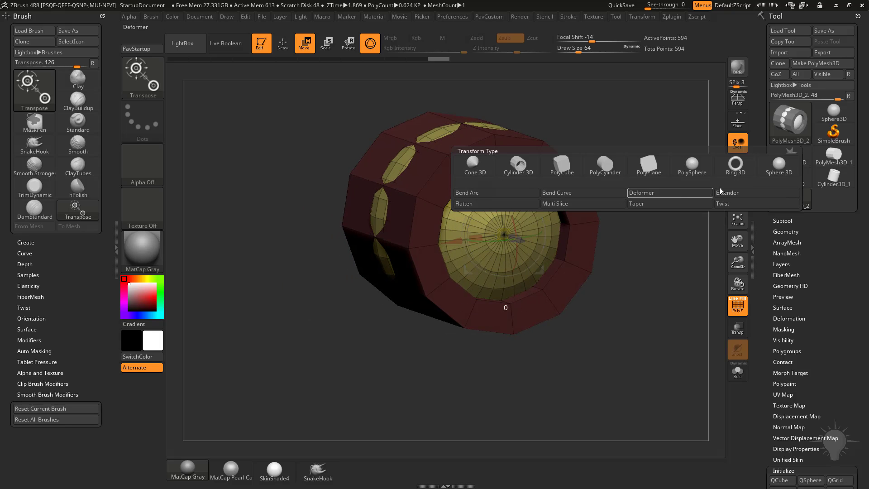
pyautogui.click(736, 167)
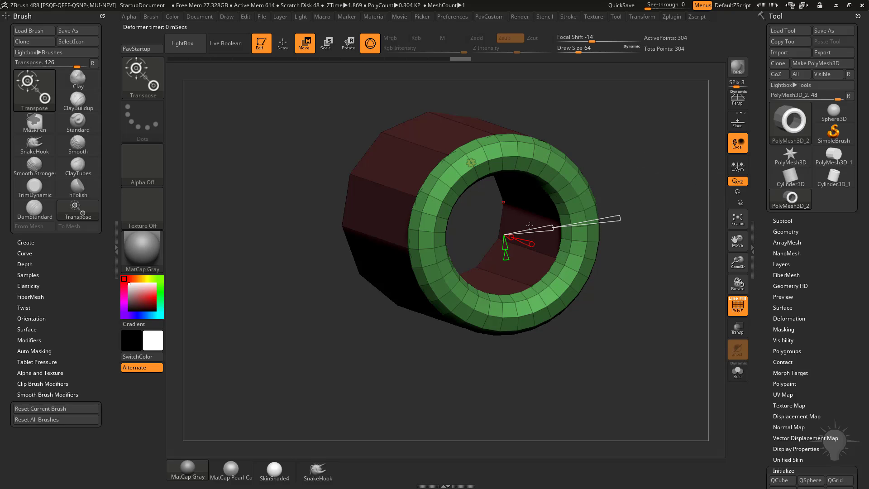
pyautogui.keyDown('alt'); pyautogui.moveTo(609, 146); pyautogui.dragTo(637, 157); pyautogui.keyUp('alt')
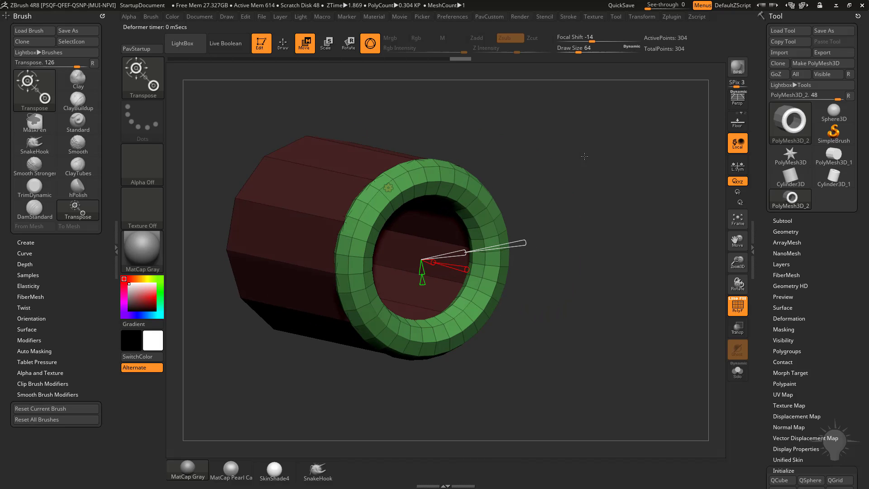
# Make the ring's tube thinner and increase its divisions with the Ring 3D handles.
pyautogui.moveTo(524, 243); pyautogui.dragTo(505, 246)
pyautogui.moveTo(464, 268)
pyautogui.mouseDown()
pyautogui.moveTo(427, 258)
pyautogui.moveTo(470, 270)
pyautogui.mouseUp()
pyautogui.moveTo(468, 303)
pyautogui.mouseDown()
pyautogui.moveTo(454, 301)
pyautogui.moveTo(471, 302)
pyautogui.mouseUp()
pyautogui.moveTo(422, 269)
pyautogui.mouseDown()
pyautogui.moveTo(422, 307)
pyautogui.moveTo(422, 286)
pyautogui.mouseUp()
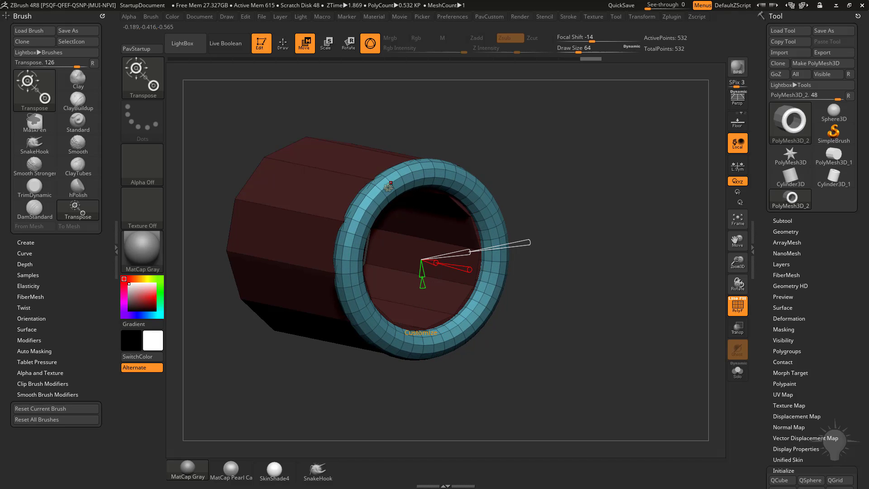
# Return the ring from its primitive handles to the standard Gizmo 3D, and clear the mask from the cylinder in Draw mode.
pyautogui.click(389, 186)
pyautogui.click(396, 185)
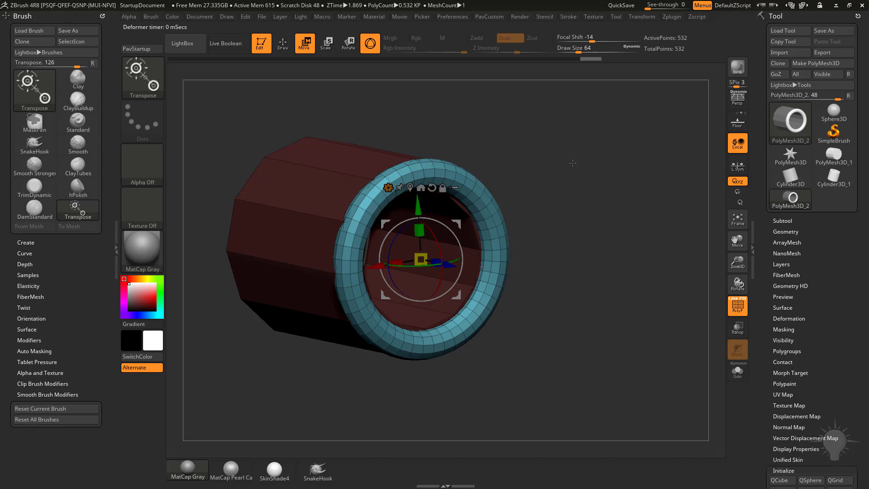
pyautogui.moveTo(582, 172); pyautogui.dragTo(599, 186)
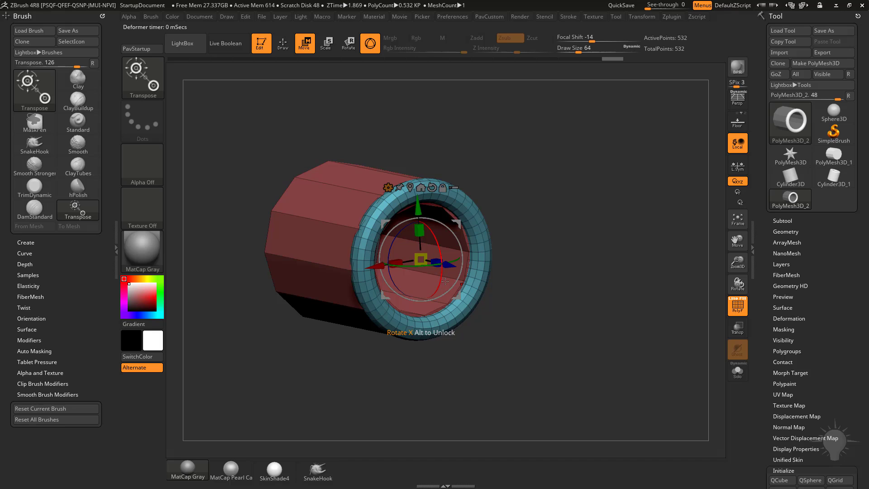
pyautogui.hotkey('ctrl', 'shift')
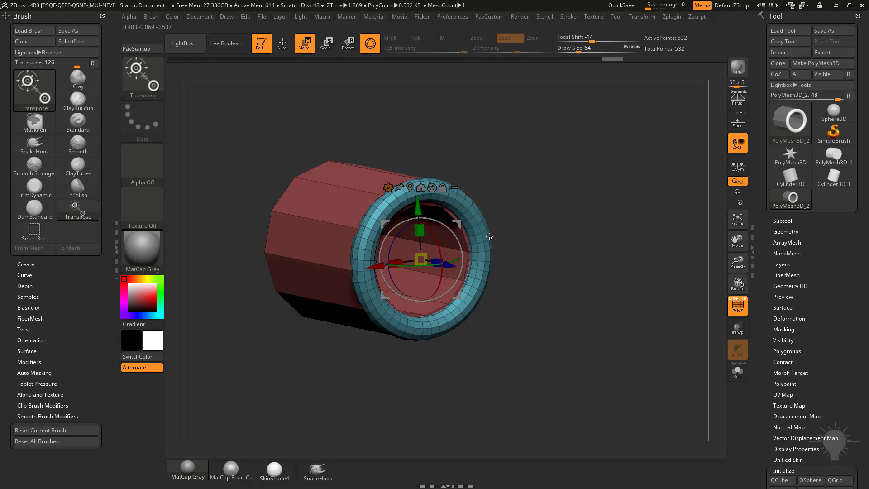
pyautogui.press('q')
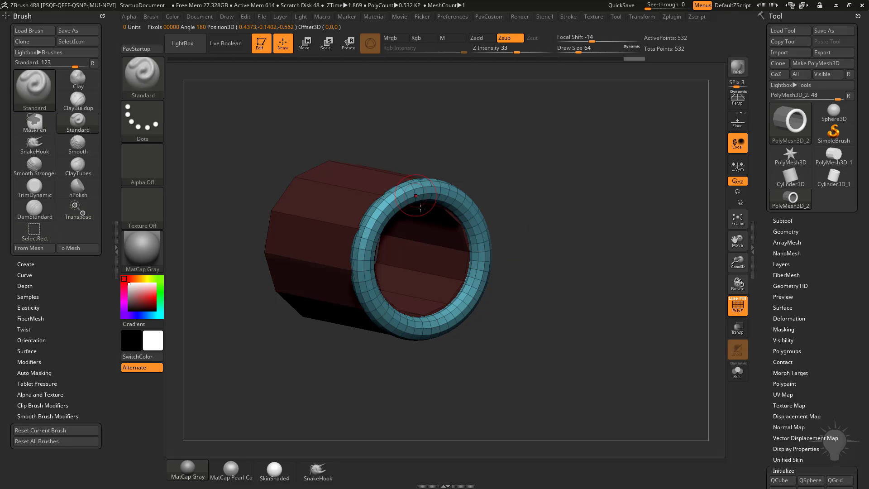
pyautogui.keyDown('ctrl'); pyautogui.moveTo(318, 114); pyautogui.dragTo(328, 123); pyautogui.keyUp('ctrl')
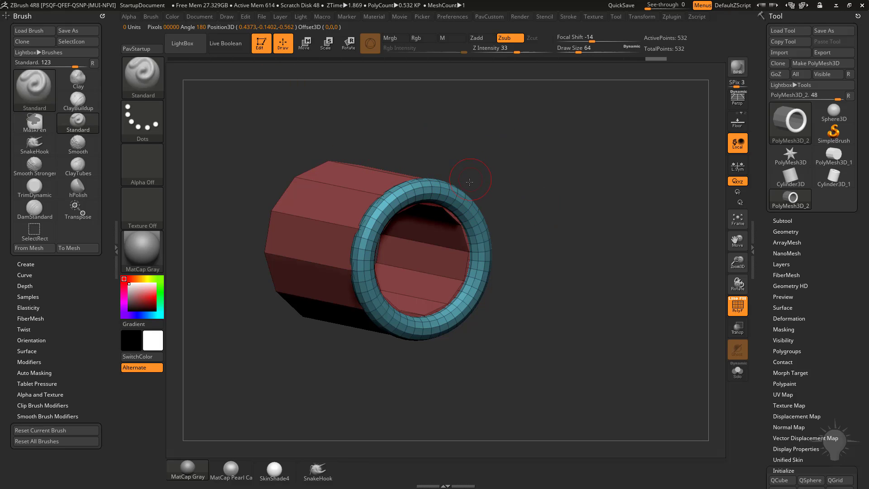
# Mask by polygroup in Move mode, alternately leaving the ring and the cylinder unmasked, and clear the mask in Draw mode.
pyautogui.press('w')
pyautogui.keyDown('ctrl'); pyautogui.click(465, 216); pyautogui.keyUp('ctrl')
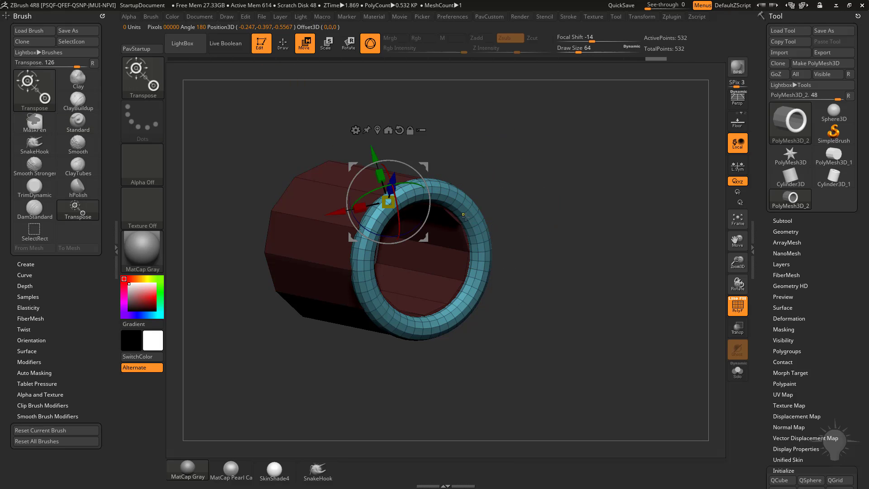
pyautogui.keyDown('ctrl'); pyautogui.click(287, 209); pyautogui.keyUp('ctrl')
pyautogui.keyDown('ctrl'); pyautogui.click(441, 195); pyautogui.keyUp('ctrl')
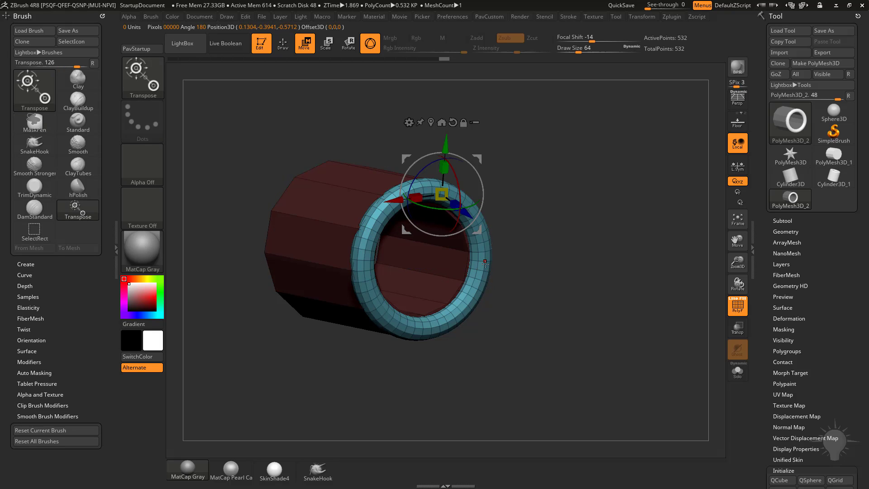
pyautogui.press('q')
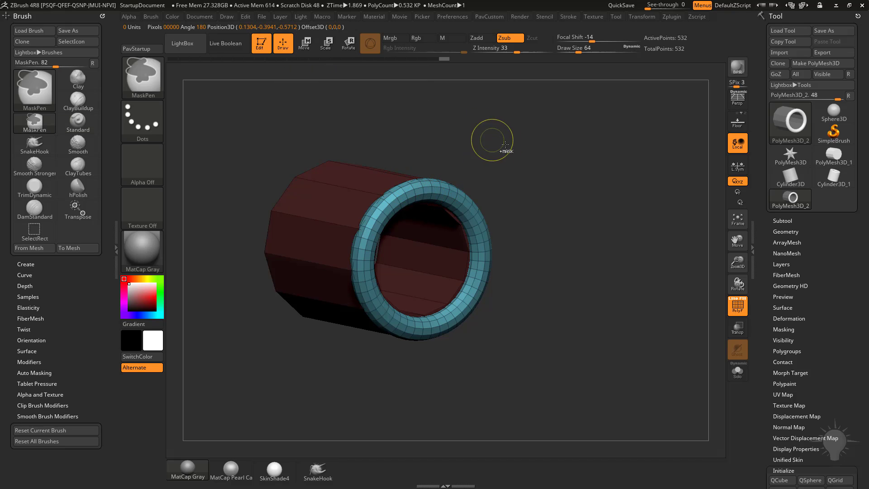
pyautogui.keyDown('ctrl'); pyautogui.moveTo(494, 141); pyautogui.dragTo(517, 157); pyautogui.keyUp('ctrl')
# Isolate the ring's polygroup so that the cylinder is hidden.
pyautogui.keyDown('ctrl'); pyautogui.keyDown('shift'); pyautogui.click(324, 174); pyautogui.keyUp('shift'); pyautogui.keyUp('ctrl')
pyautogui.keyDown('ctrl'); pyautogui.keyDown('shift'); pyautogui.click(597, 202); pyautogui.keyUp('shift'); pyautogui.keyUp('ctrl')
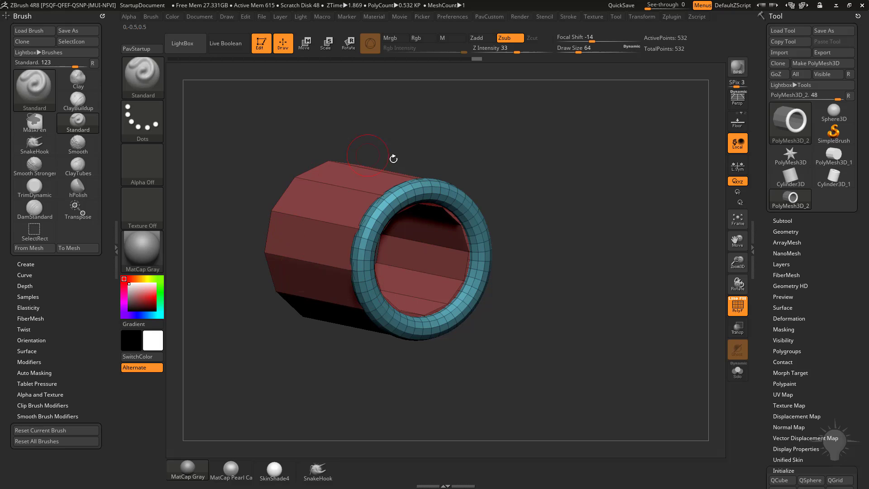
pyautogui.keyDown('ctrl'); pyautogui.keyDown('shift'); pyautogui.click(458, 190); pyautogui.keyUp('shift'); pyautogui.keyUp('ctrl')
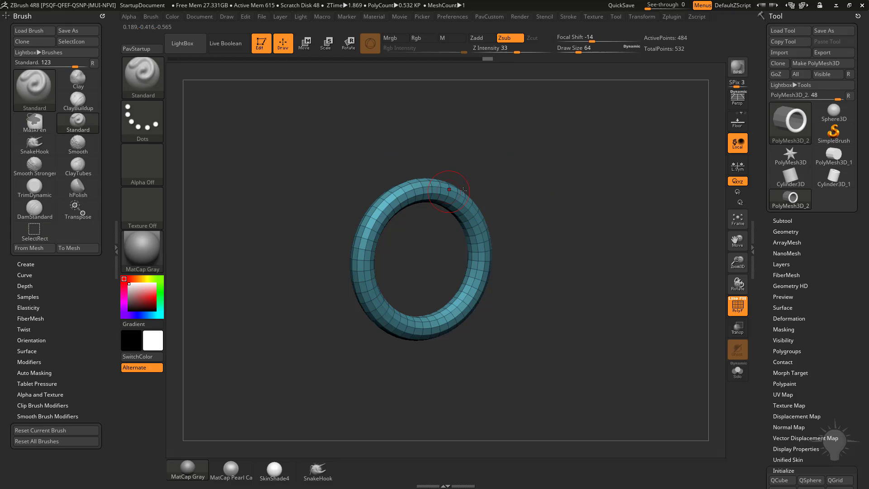
# Delete the hidden cylinder from the mesh through the Modify Topology functions.
pyautogui.keyDown('shift'); pyautogui.click(792, 231); pyautogui.keyUp('shift')
pyautogui.moveTo(766, 245); pyautogui.dragTo(765, 117)
pyautogui.keyDown('shift'); pyautogui.click(782, 279); pyautogui.keyUp('shift')
pyautogui.moveTo(760, 304); pyautogui.dragTo(759, 241)
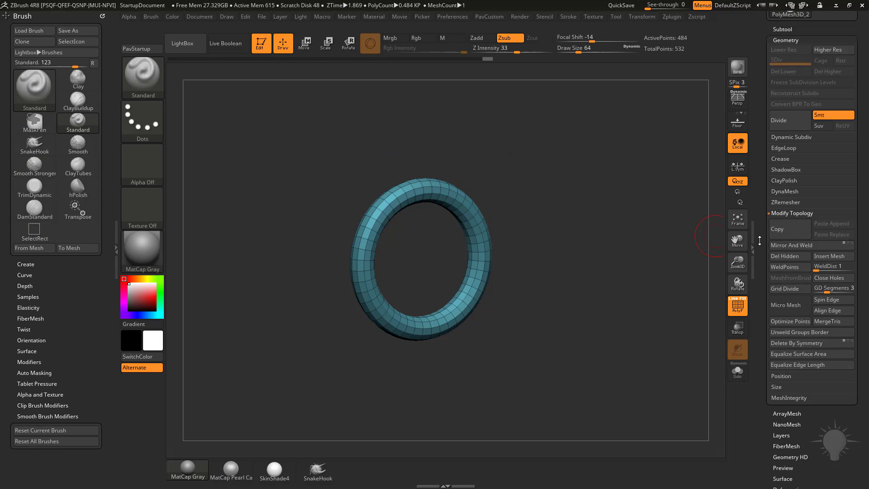
pyautogui.click(784, 255)
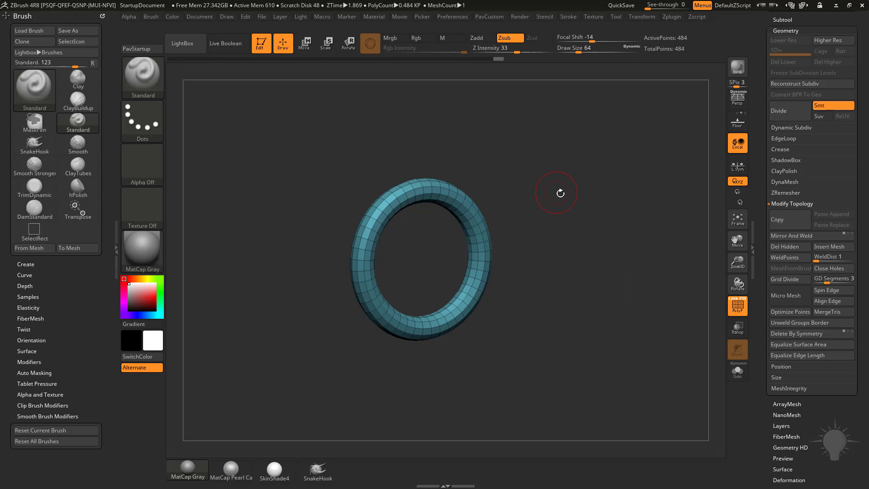
# Mask the entire ring, and in Move mode reset the gizmo's orientation and send it to the axis.
pyautogui.moveTo(561, 193); pyautogui.dragTo(564, 196)
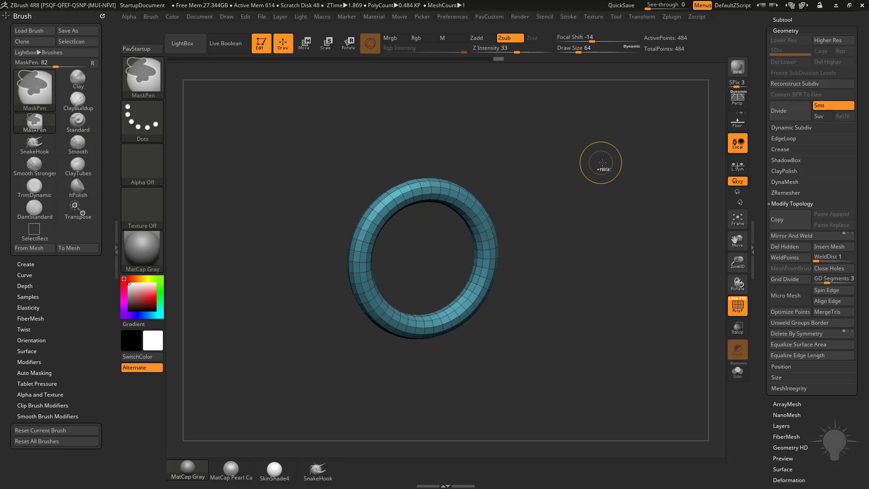
pyautogui.keyDown('ctrl'); pyautogui.click(604, 179); pyautogui.keyUp('ctrl')
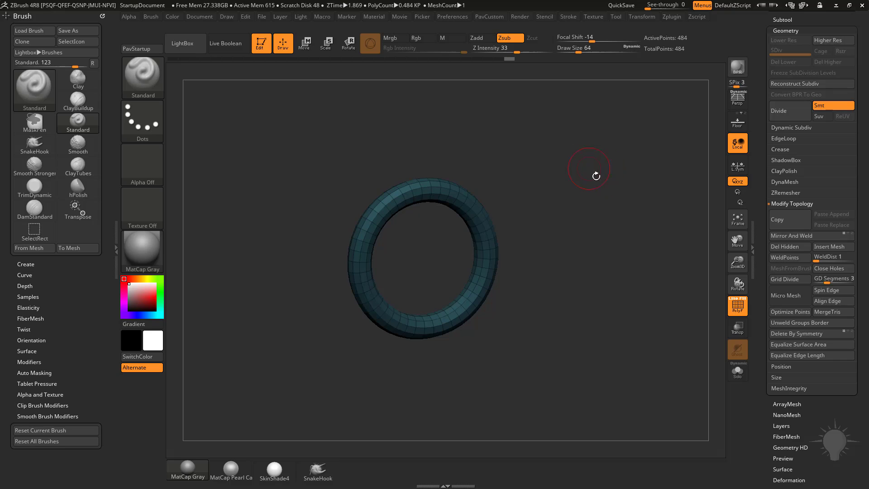
pyautogui.press('w')
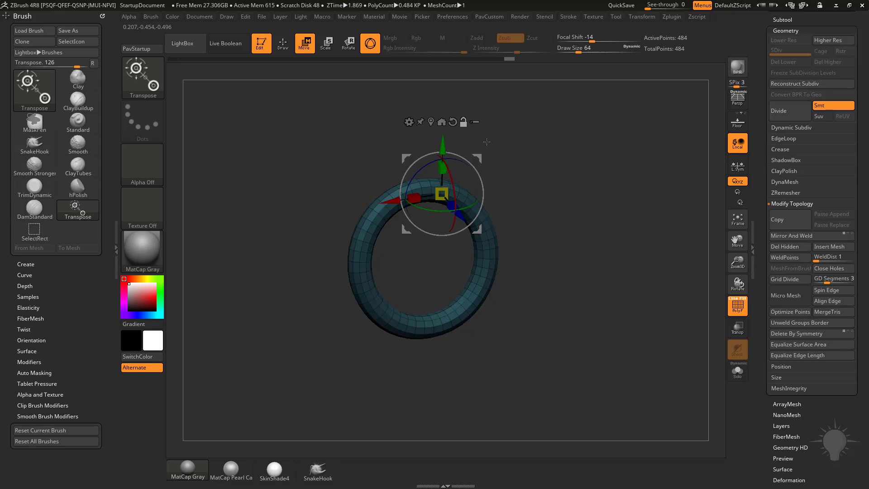
pyautogui.keyDown('shift'); pyautogui.moveTo(475, 134); pyautogui.dragTo(529, 153); pyautogui.keyUp('shift')
pyautogui.click(452, 121)
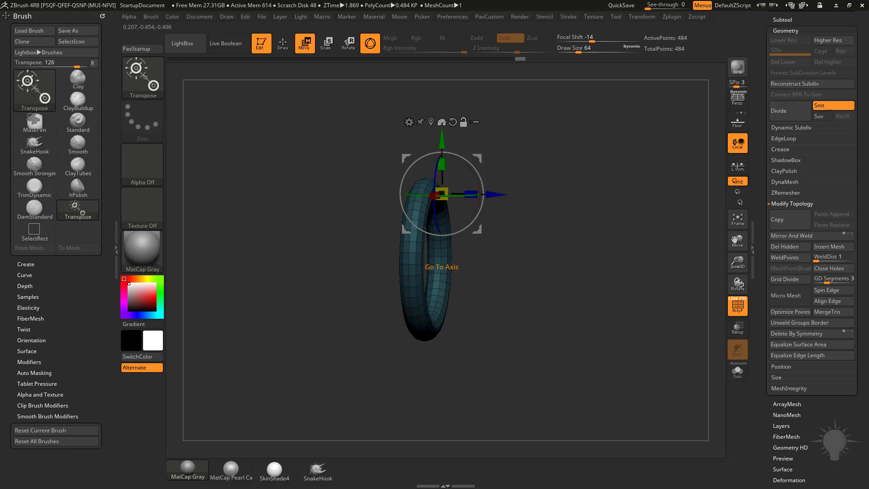
pyautogui.click(441, 122)
pyautogui.moveTo(480, 132); pyautogui.dragTo(448, 151)
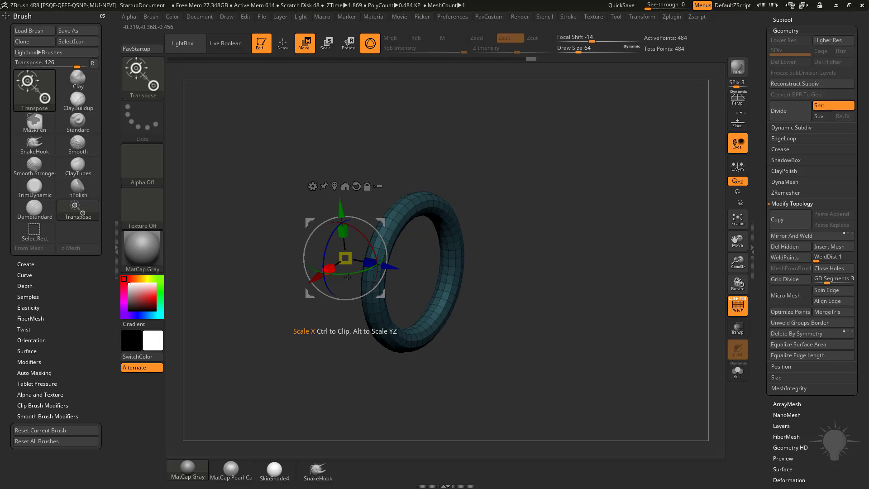
# Move only the gizmo along its Z axis towards the masked ring.
pyautogui.keyDown('shift'); pyautogui.moveTo(481, 203); pyautogui.dragTo(522, 208); pyautogui.keyUp('shift')
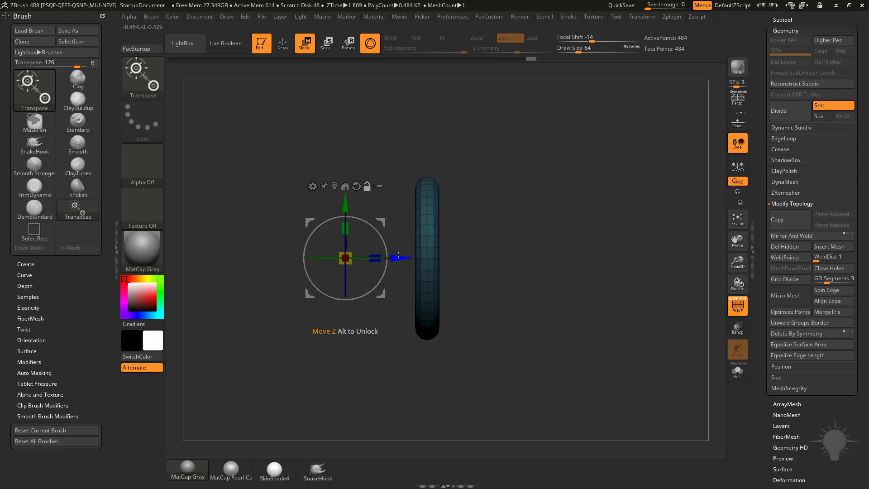
pyautogui.keyDown('alt'); pyautogui.moveTo(401, 258); pyautogui.dragTo(441, 258); pyautogui.keyUp('alt')
pyautogui.moveTo(572, 215); pyautogui.dragTo(527, 219)
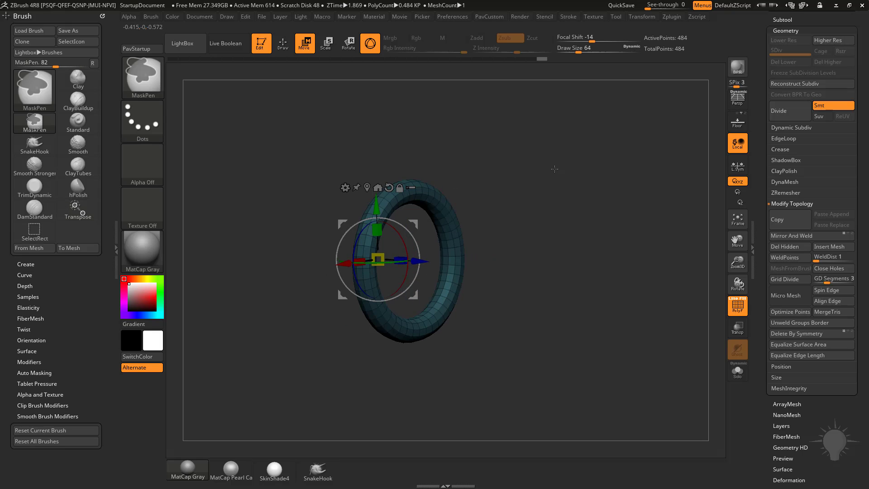
# Clear the mask from the ring and center the gizmo on the unmasked mesh.
pyautogui.keyDown('ctrl'); pyautogui.moveTo(556, 168); pyautogui.dragTo(569, 213); pyautogui.keyUp('ctrl')
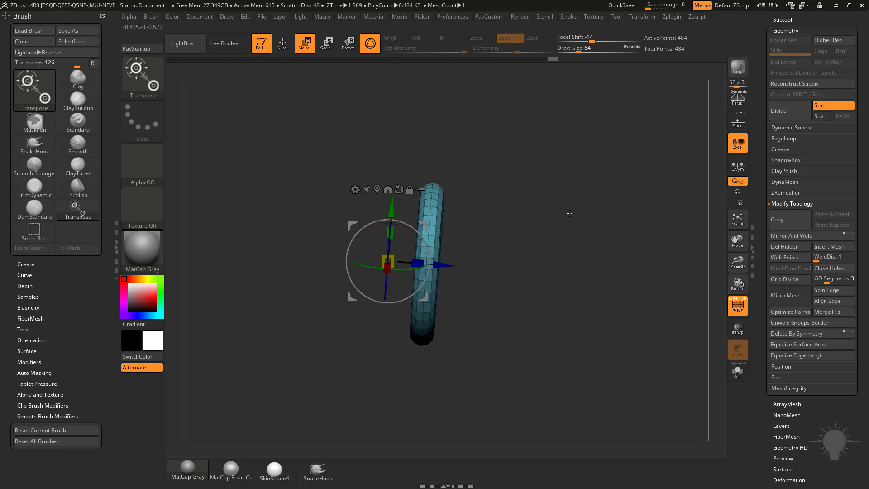
pyautogui.click(376, 189)
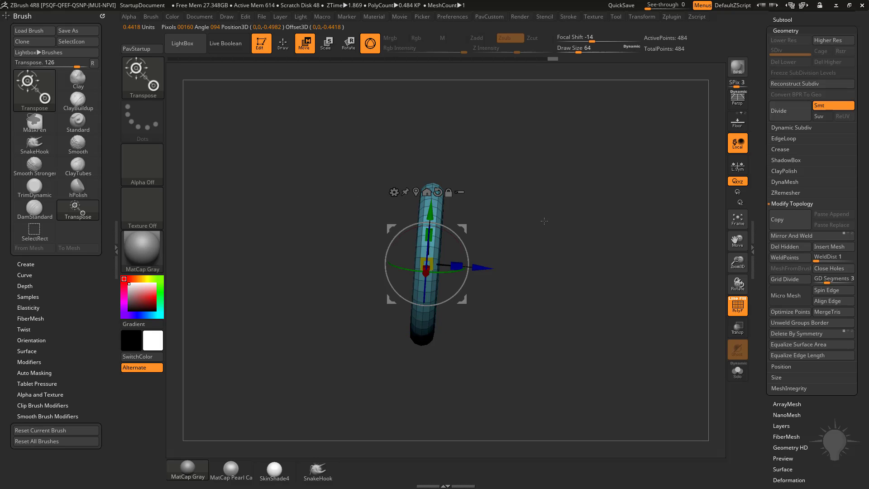
pyautogui.moveTo(543, 221); pyautogui.dragTo(521, 210)
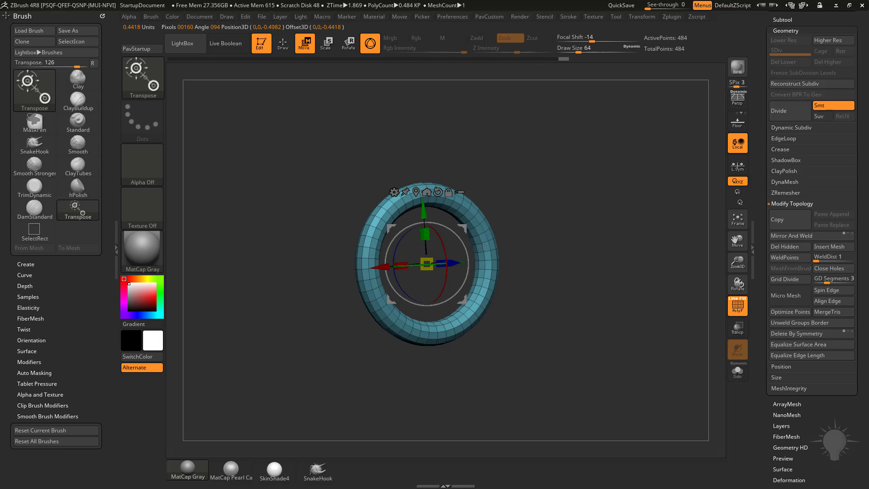
pyautogui.moveTo(544, 226)
pyautogui.mouseDown()
pyautogui.moveTo(583, 211)
pyautogui.moveTo(545, 207)
pyautogui.moveTo(566, 220)
pyautogui.moveTo(543, 227)
pyautogui.mouseUp()
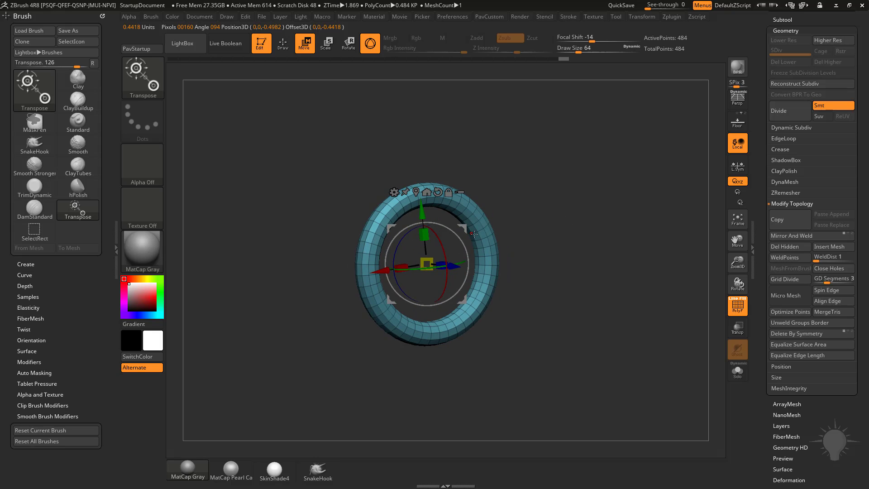
# Mask the entire ring and add a Sphere 3D primitive to the mesh.
pyautogui.keyDown('ctrl'); pyautogui.click(555, 173); pyautogui.keyUp('ctrl')
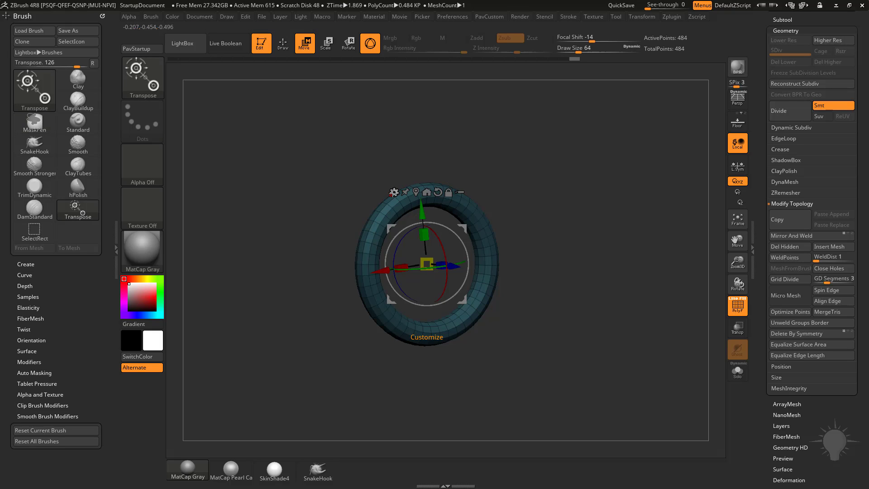
pyautogui.click(393, 192)
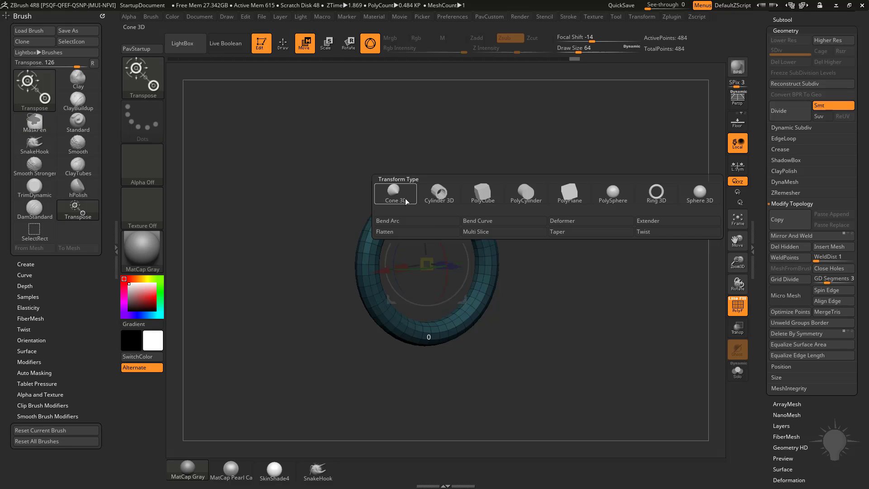
pyautogui.click(697, 194)
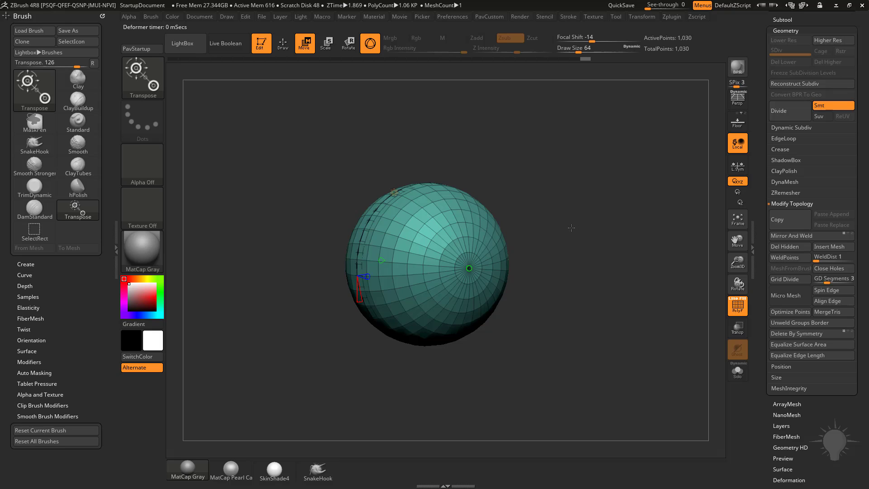
# Reduce the sphere's coverage to a hemisphere on one side of the ring and lower its number of divisions.
pyautogui.moveTo(570, 228); pyautogui.dragTo(584, 240)
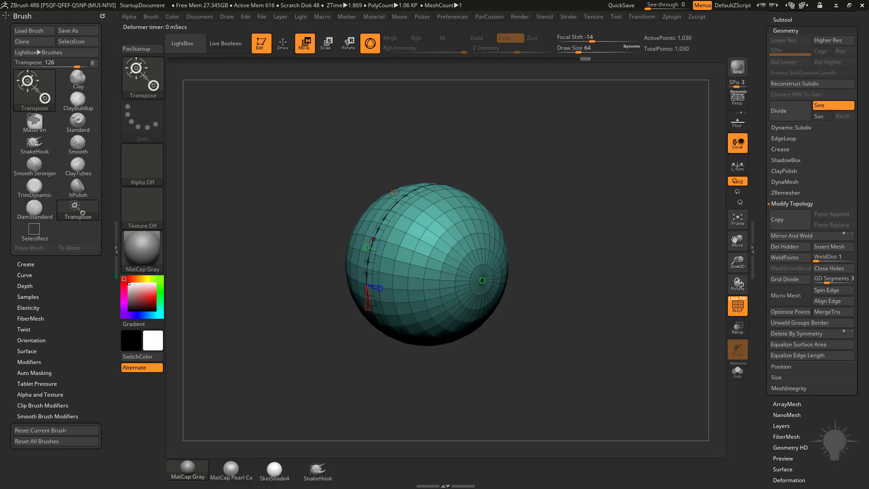
pyautogui.moveTo(369, 245); pyautogui.dragTo(469, 209)
pyautogui.moveTo(350, 236); pyautogui.dragTo(326, 232)
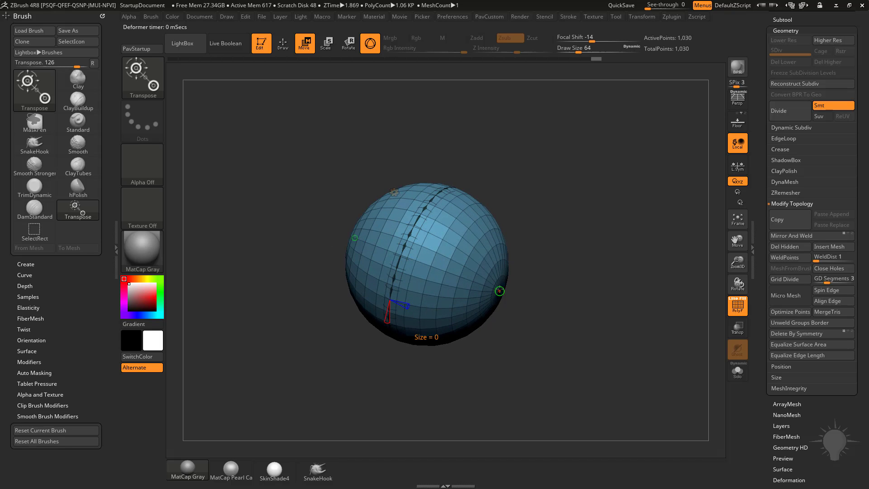
pyautogui.moveTo(500, 291); pyautogui.dragTo(543, 301)
pyautogui.moveTo(356, 238); pyautogui.dragTo(442, 279)
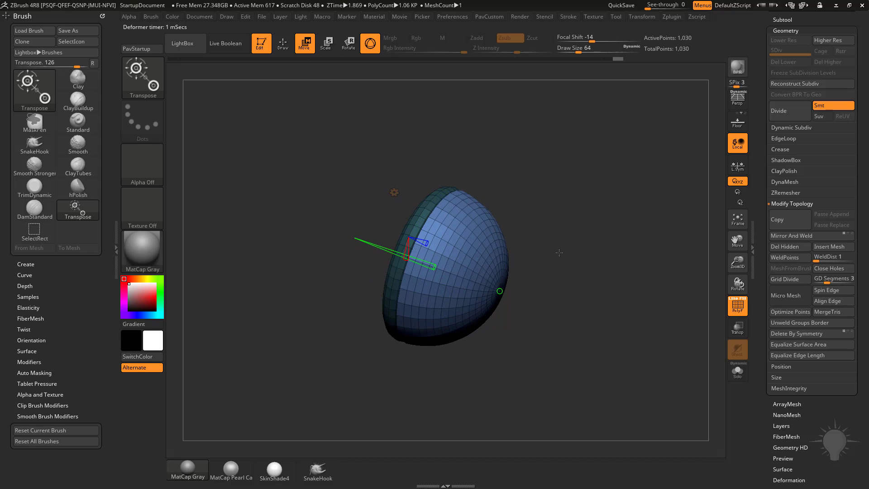
pyautogui.moveTo(559, 253); pyautogui.dragTo(512, 222)
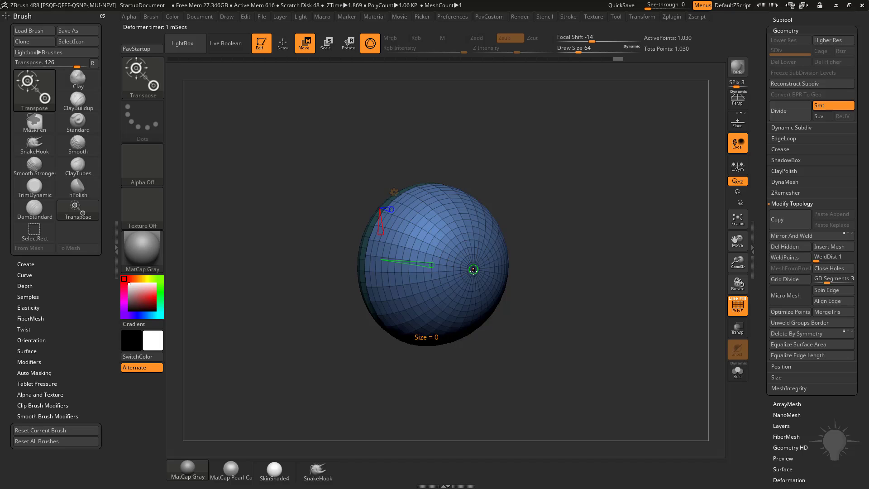
pyautogui.moveTo(381, 231); pyautogui.dragTo(390, 210)
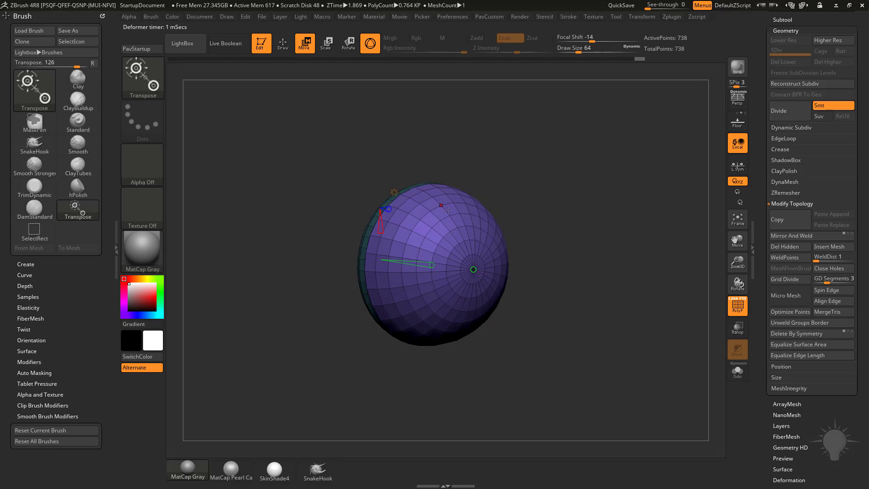
# Clear the ring's mask and switch the transform type from Sphere 3D to Gizmo 3D.
pyautogui.moveTo(588, 199)
pyautogui.mouseDown()
pyautogui.moveTo(599, 221)
pyautogui.moveTo(584, 209)
pyautogui.mouseUp()
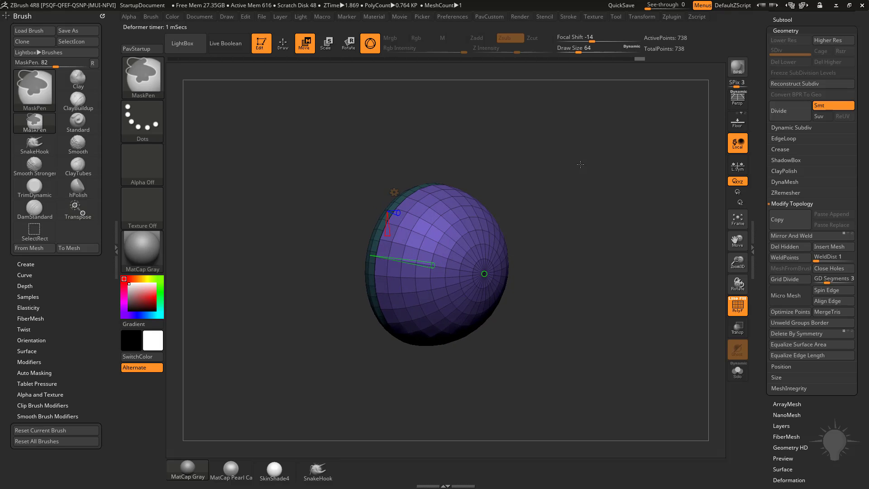
pyautogui.moveTo(582, 164)
pyautogui.keyDown('ctrl'); pyautogui.mouseDown()
pyautogui.moveTo(604, 228)
pyautogui.moveTo(592, 226)
pyautogui.mouseUp(); pyautogui.keyUp('ctrl')
pyautogui.click(394, 192)
pyautogui.click(394, 192)
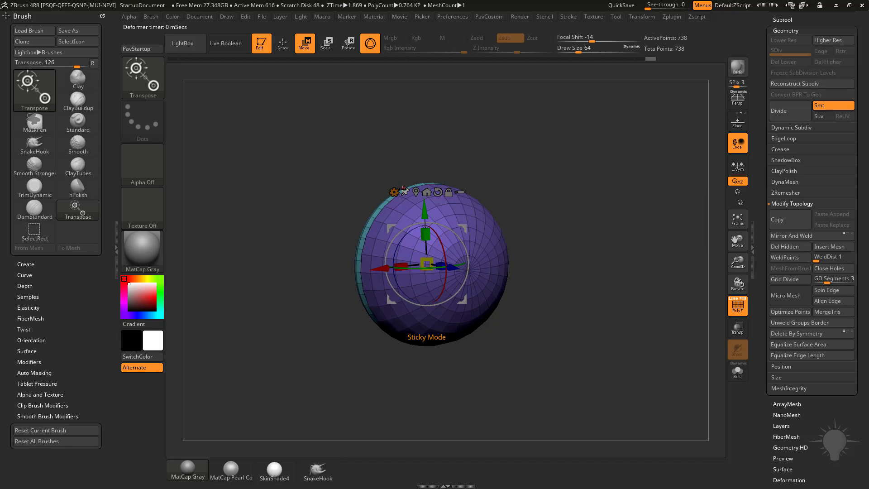
pyautogui.moveTo(537, 193); pyautogui.dragTo(549, 204)
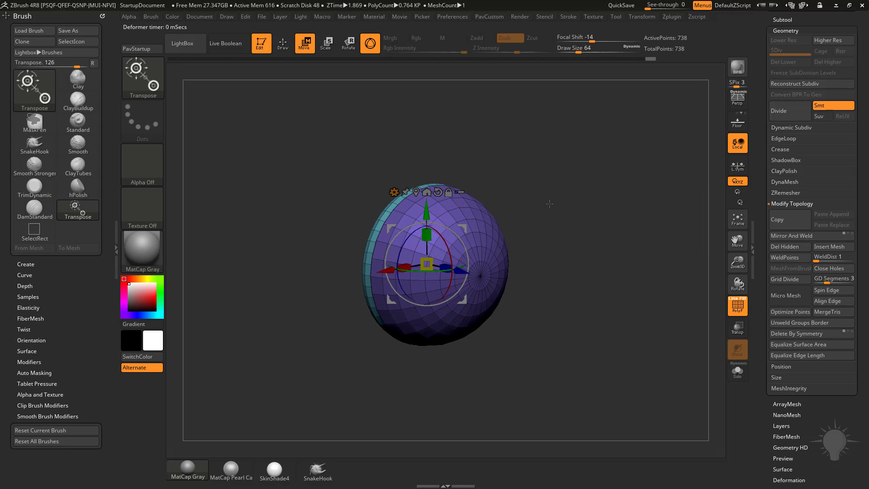
# Undo the mask clearing, uniformly scale the hemisphere down to fit inside the ring, and shift it slightly along its Z axis.
pyautogui.hotkey('ctrl', 'z')
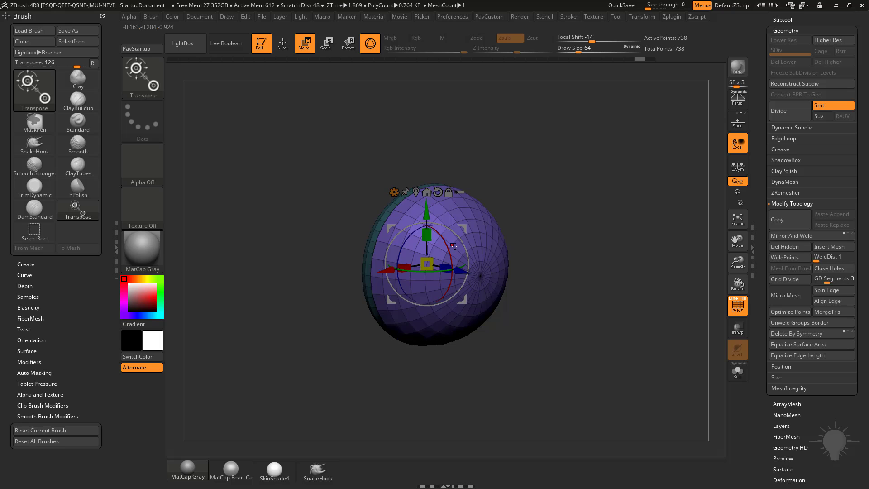
pyautogui.moveTo(520, 176); pyautogui.dragTo(557, 204)
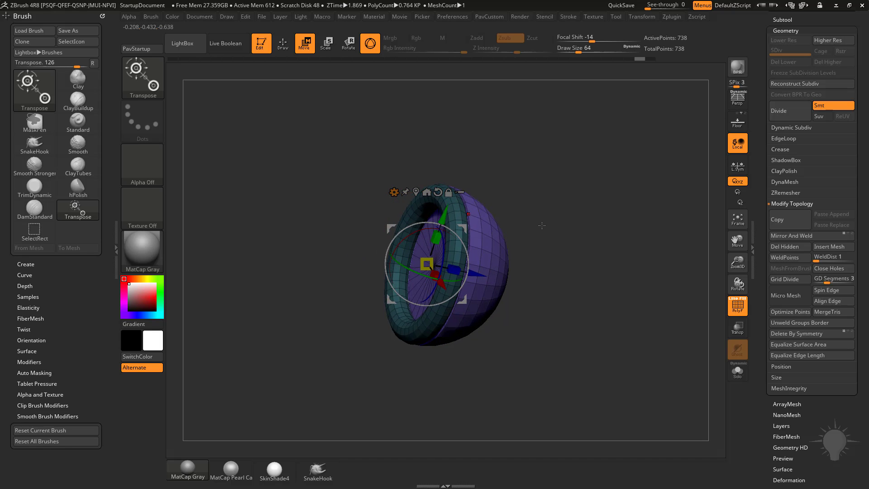
pyautogui.moveTo(434, 215); pyautogui.dragTo(395, 191)
pyautogui.click(394, 192)
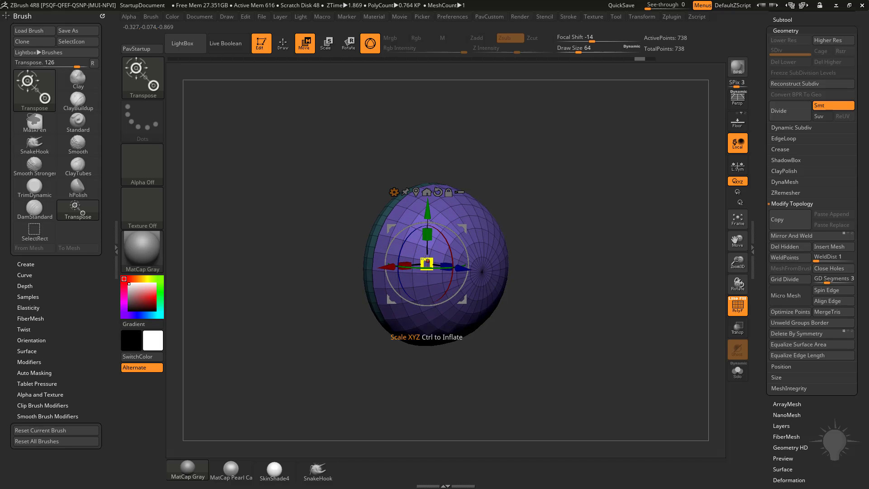
pyautogui.moveTo(426, 263); pyautogui.dragTo(405, 262)
pyautogui.moveTo(458, 235); pyautogui.dragTo(468, 253, button='right')
pyautogui.moveTo(475, 270)
pyautogui.mouseDown()
pyautogui.moveTo(462, 269)
pyautogui.moveTo(471, 270)
pyautogui.mouseUp()
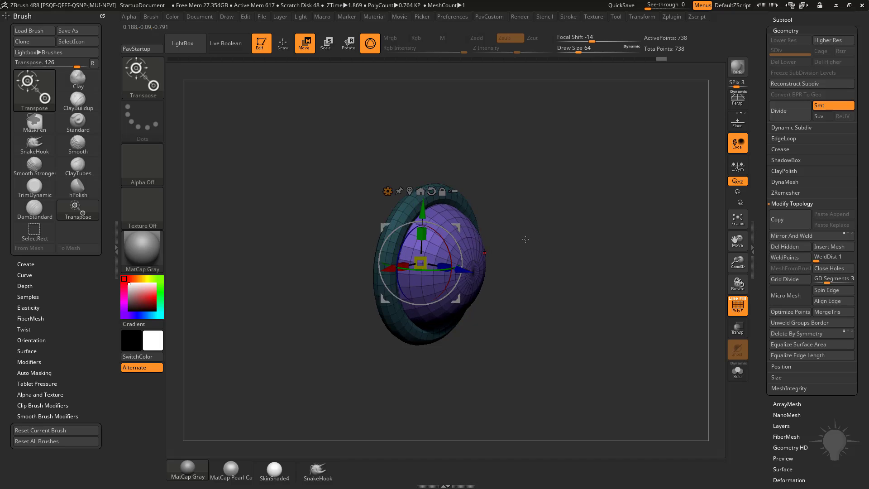
# Return to Draw mode and clear the mask from the ring.
pyautogui.press('q')
pyautogui.moveTo(565, 226)
pyautogui.mouseDown(button='right')
pyautogui.moveTo(532, 218)
pyautogui.moveTo(556, 224)
pyautogui.mouseUp(button='right')
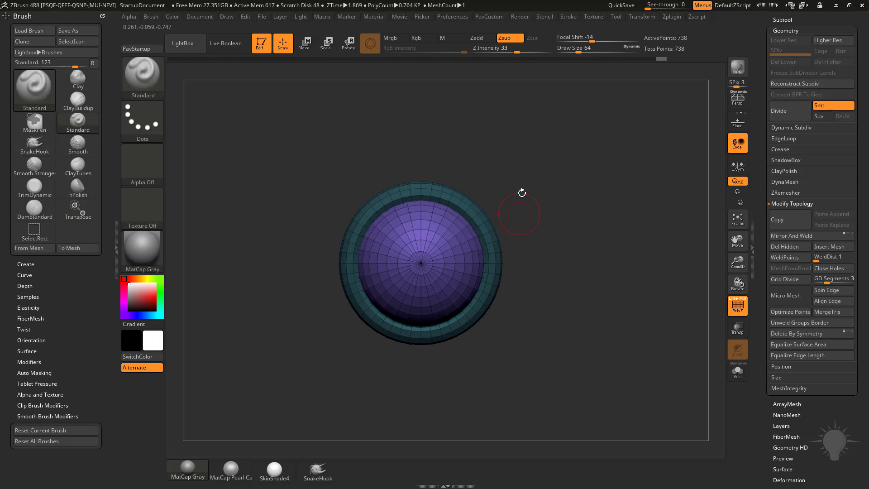
pyautogui.moveTo(557, 179); pyautogui.dragTo(585, 209)
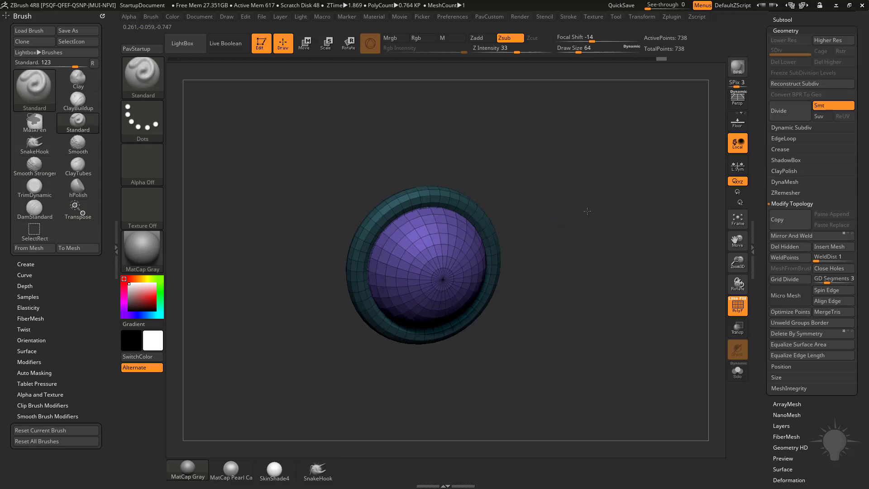
pyautogui.keyDown('ctrl'); pyautogui.moveTo(589, 163); pyautogui.dragTo(636, 240); pyautogui.keyUp('ctrl')
pyautogui.moveTo(607, 224); pyautogui.dragTo(629, 230)
pyautogui.moveTo(630, 231); pyautogui.dragTo(558, 213, button='right')
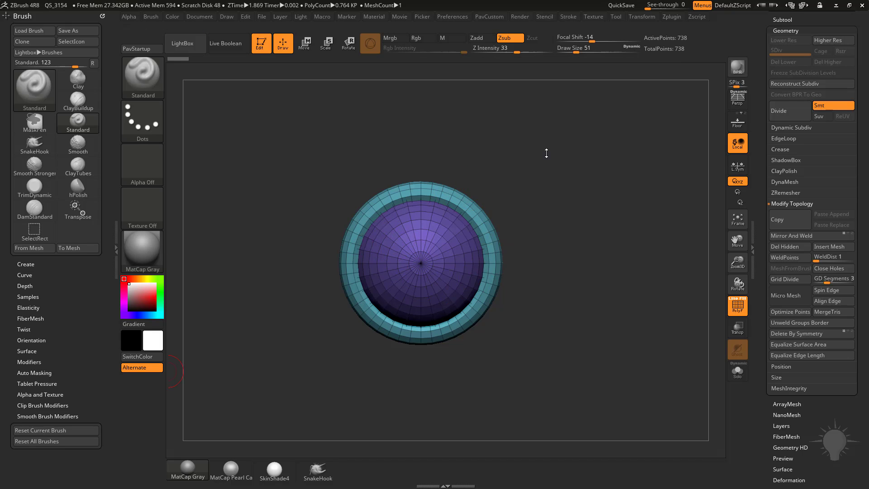
# Mask the whole ring and hemisphere mesh, and add a Cylinder 3D primitive in Move mode.
pyautogui.moveTo(527, 154); pyautogui.dragTo(576, 223, button='right')
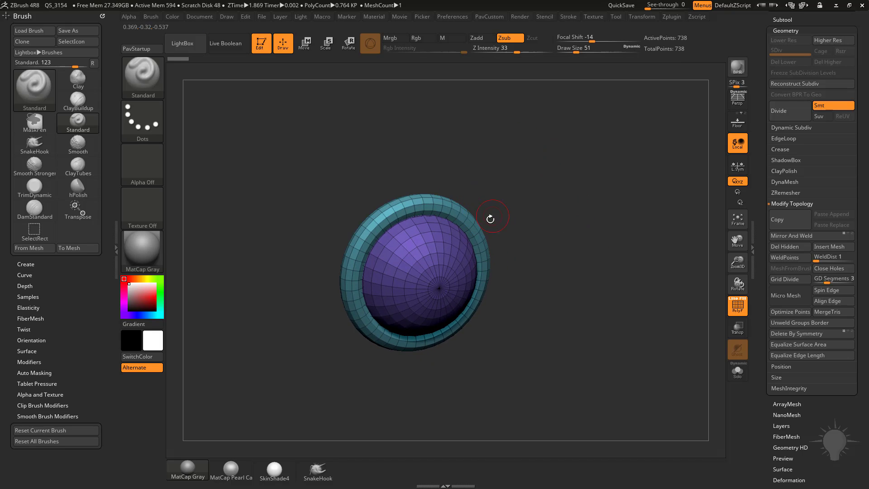
pyautogui.keyDown('ctrl'); pyautogui.click(571, 195); pyautogui.keyUp('ctrl')
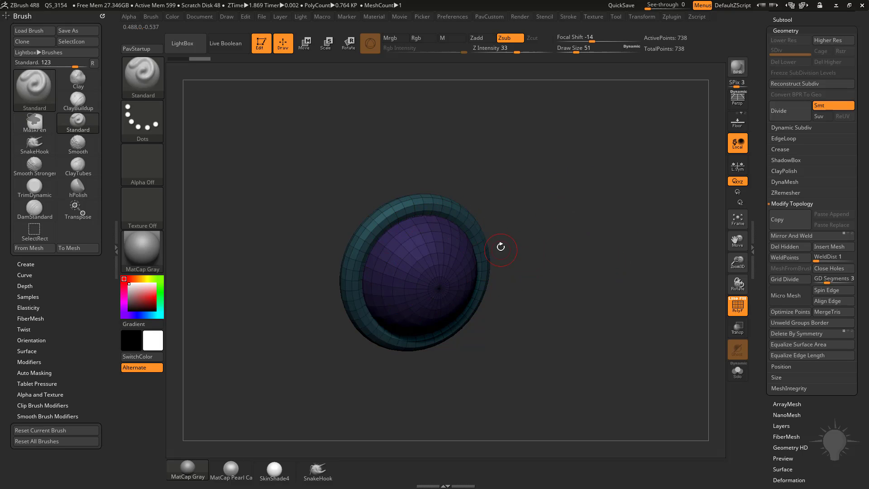
pyautogui.press('w')
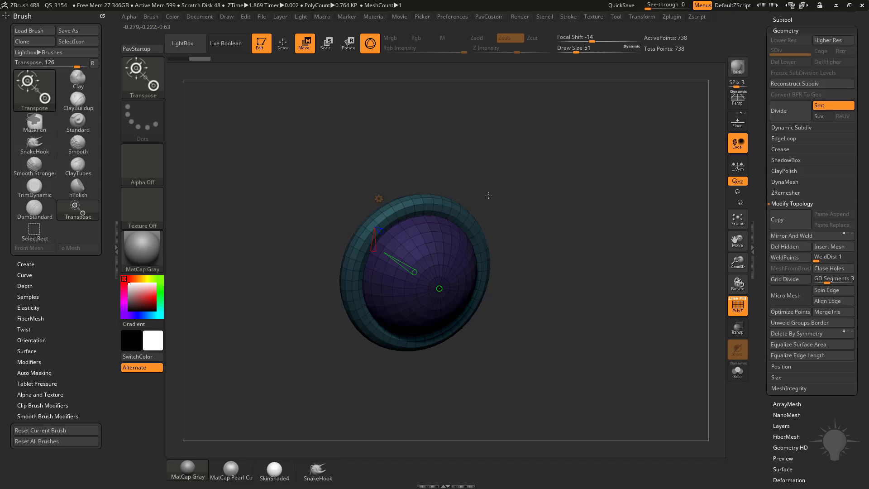
pyautogui.click(379, 199)
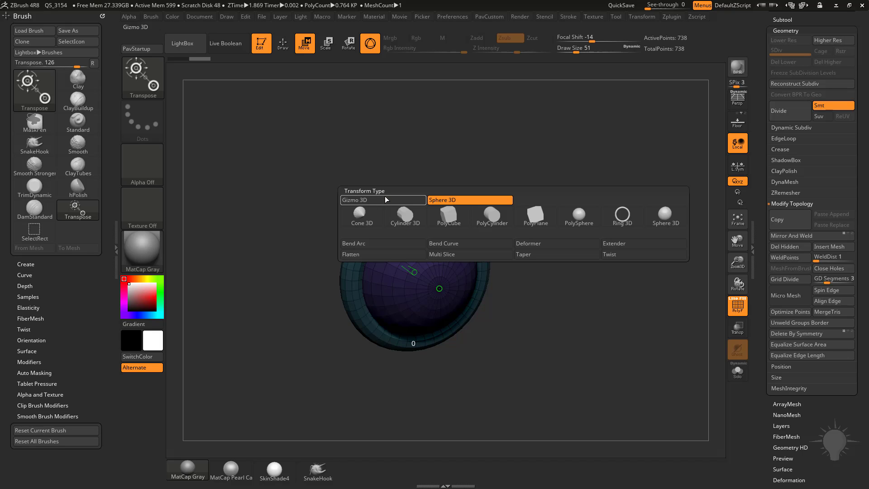
pyautogui.click(405, 215)
# Using Gizmo 3D, move the cylinder along Z by about 0.44 units out of the ring and stretch it lengthwise through the ring.
pyautogui.moveTo(520, 200); pyautogui.dragTo(558, 211)
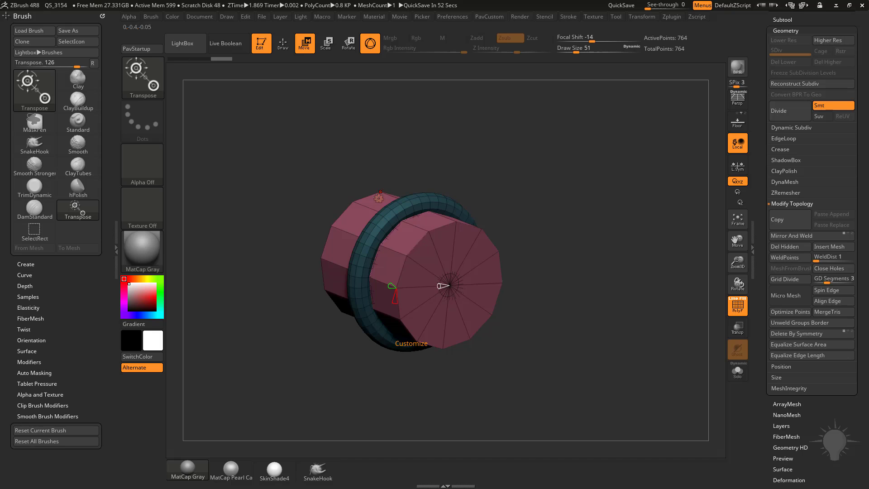
pyautogui.press('w')
pyautogui.moveTo(551, 191); pyautogui.dragTo(565, 190)
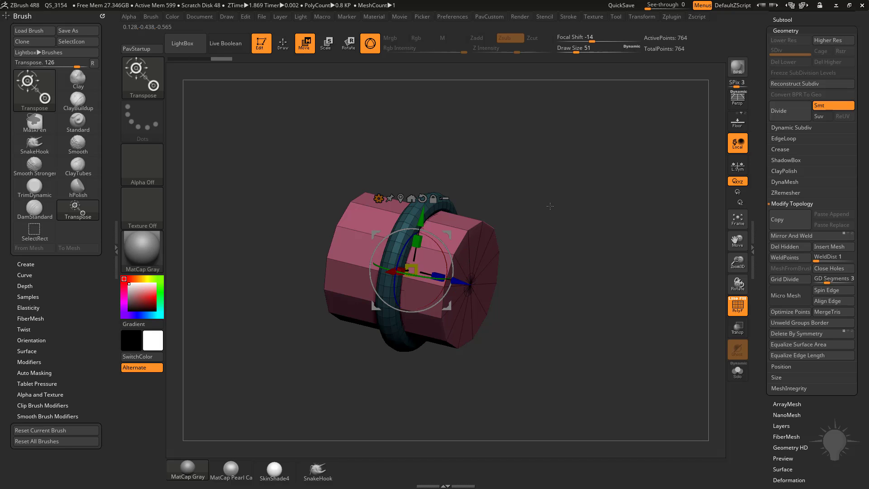
pyautogui.keyDown('shift'); pyautogui.moveTo(447, 279); pyautogui.dragTo(539, 270); pyautogui.keyUp('shift')
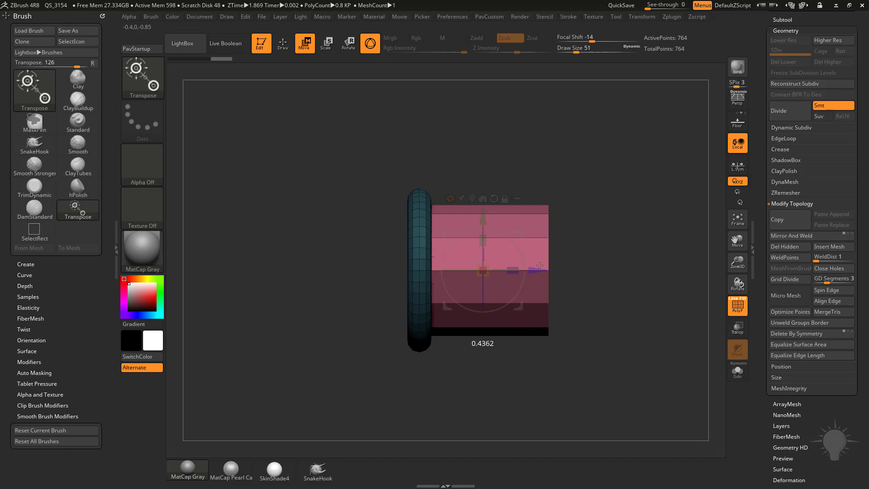
pyautogui.moveTo(539, 270); pyautogui.dragTo(493, 267, button='right')
pyautogui.keyDown('alt'); pyautogui.moveTo(620, 224); pyautogui.dragTo(567, 265); pyautogui.keyUp('alt')
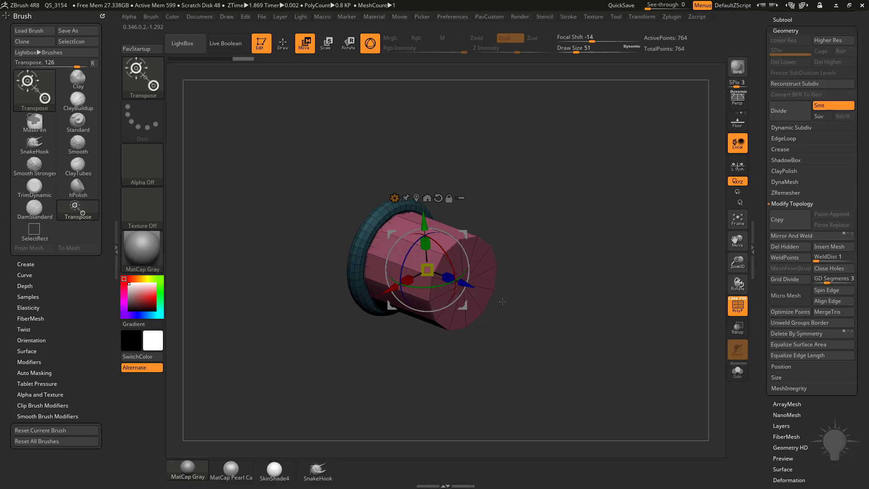
pyautogui.moveTo(464, 293); pyautogui.dragTo(639, 374)
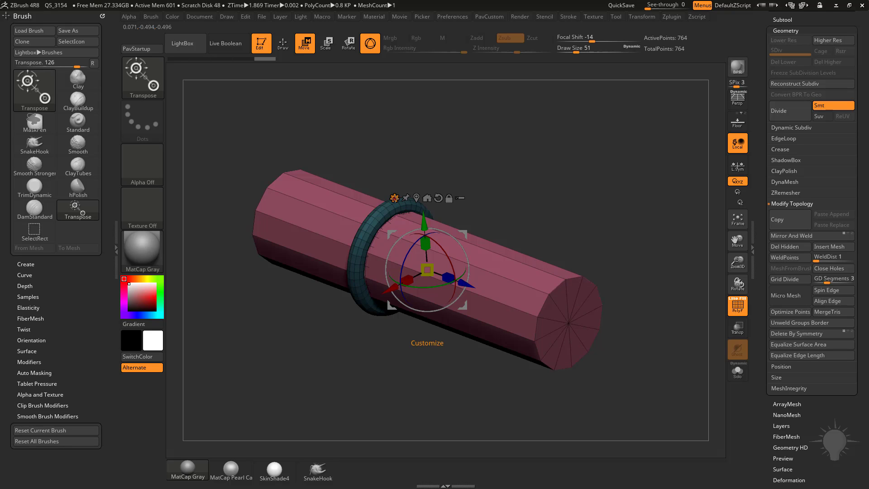
# Replace the stretched cylinder with a PolyCube primitive, leaving the masked ring in place.
pyautogui.click(395, 198)
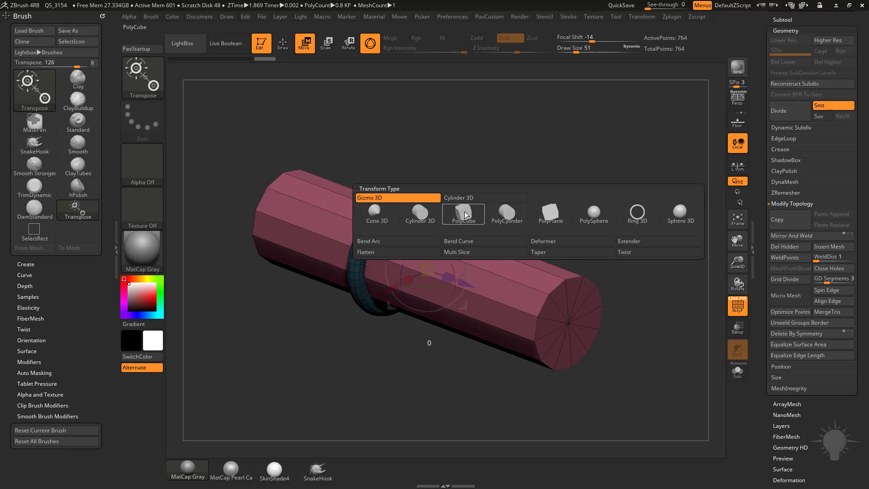
pyautogui.click(464, 211)
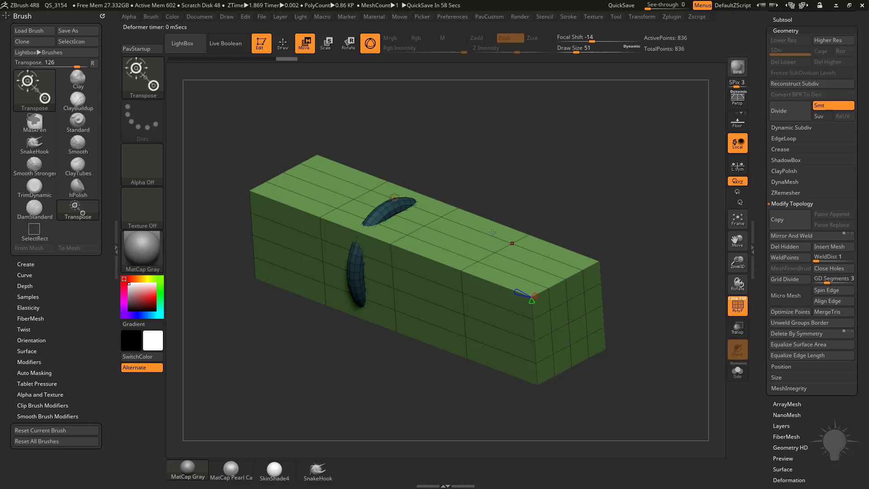
pyautogui.moveTo(519, 292); pyautogui.dragTo(532, 312)
# Replace the PolyCube with a Cylinder 3D primitive.
pyautogui.click(395, 197)
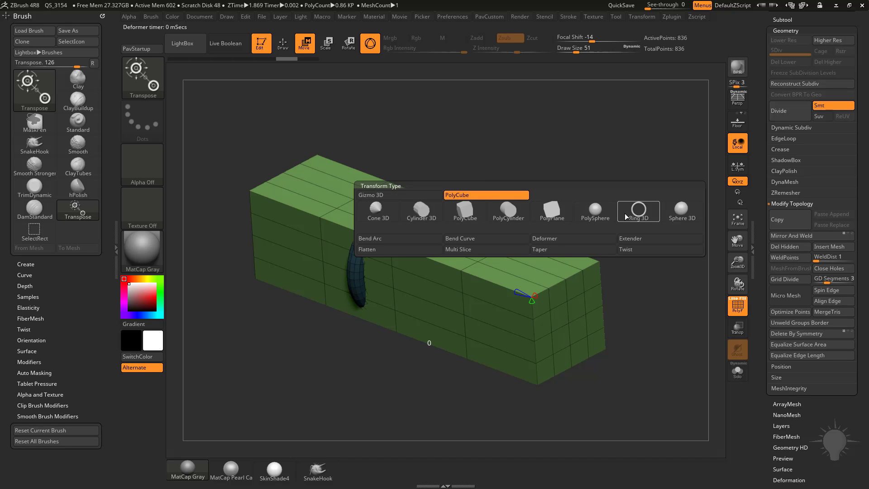
pyautogui.click(433, 214)
pyautogui.moveTo(517, 207); pyautogui.dragTo(602, 200)
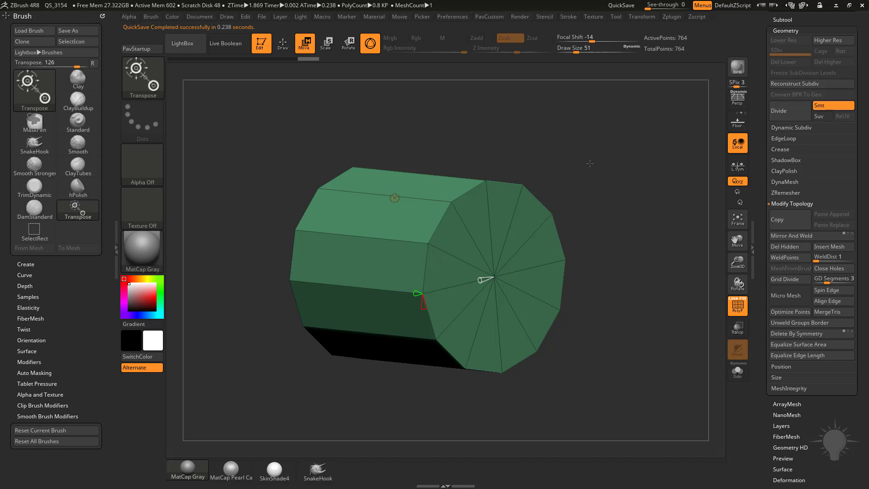
pyautogui.moveTo(590, 164); pyautogui.dragTo(566, 242)
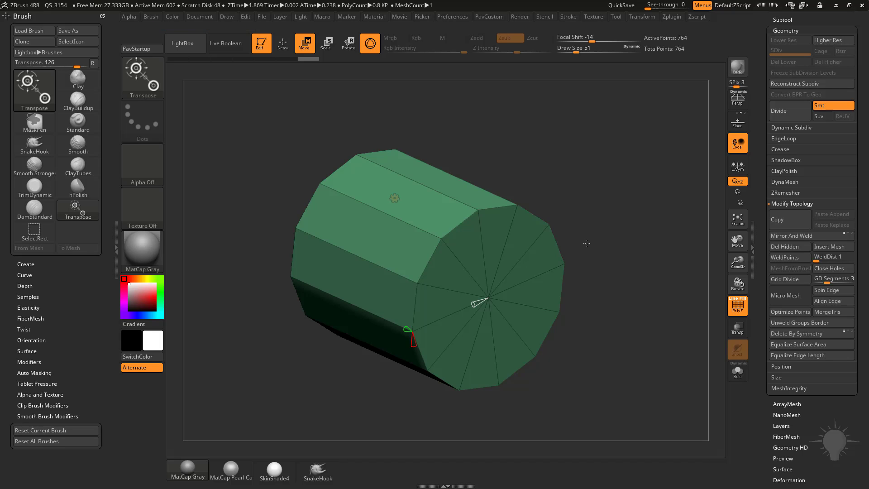
# Return to Draw mode, select the IMM Primitives brush, and choose its Cylinder No Edge mesh.
pyautogui.press('q')
pyautogui.moveTo(605, 235); pyautogui.dragTo(600, 210)
pyautogui.press('b')
pyautogui.press('i')
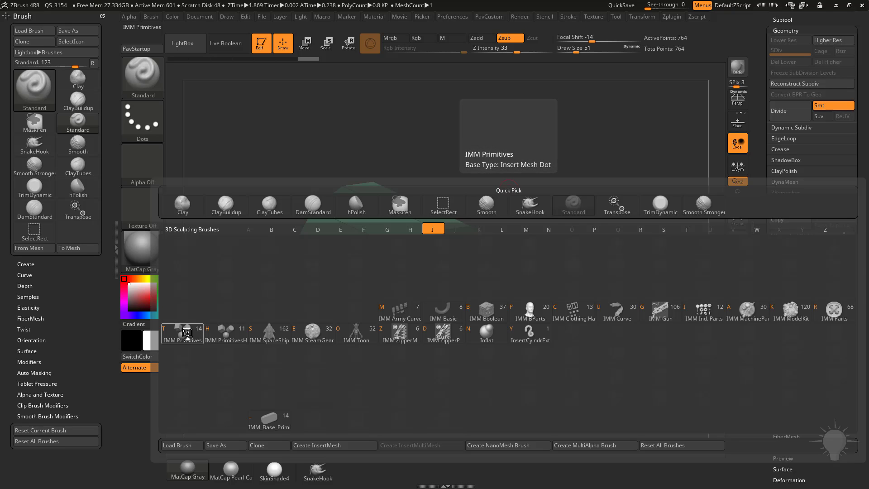
pyautogui.click(181, 330)
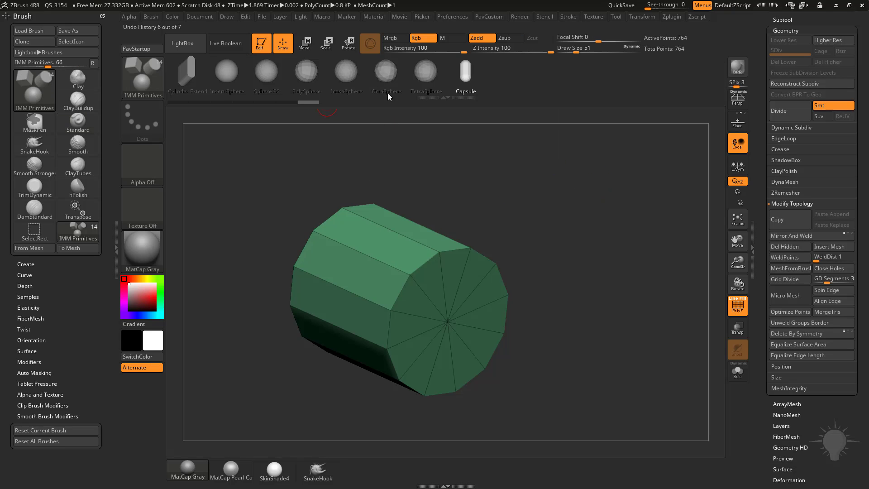
pyautogui.moveTo(438, 82); pyautogui.dragTo(555, 74)
pyautogui.click(355, 72)
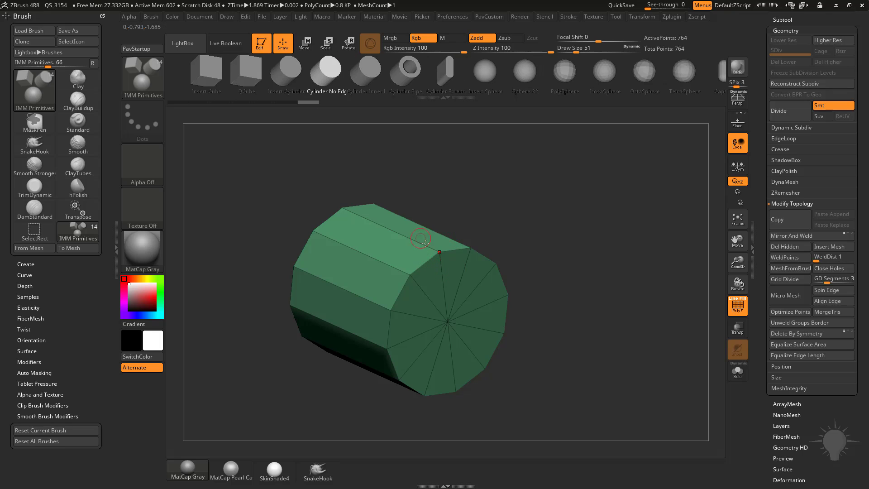
# Insert a Cylinder No Edge mesh standing upright on the upper side of the existing green cylinder.
pyautogui.moveTo(421, 239); pyautogui.dragTo(491, 272)
pyautogui.keyDown('ctrl'); pyautogui.moveTo(604, 260); pyautogui.dragTo(579, 259, button='right'); pyautogui.keyUp('ctrl')
pyautogui.press('w')
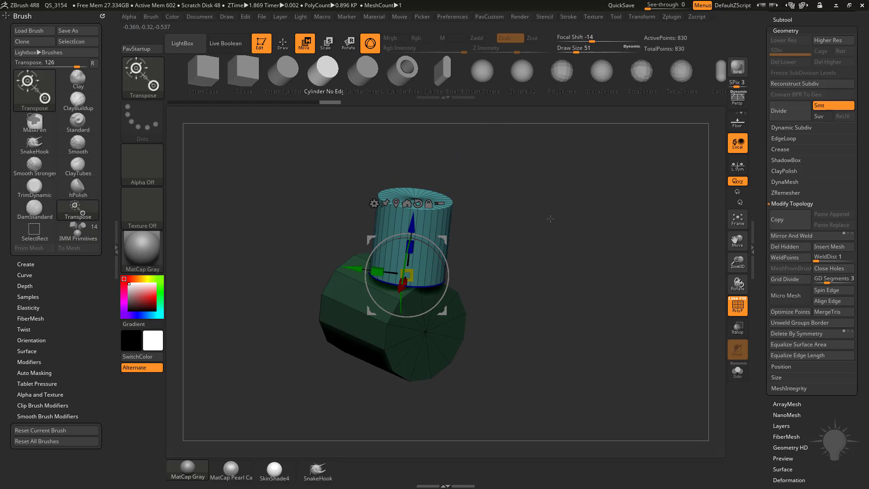
pyautogui.press('q')
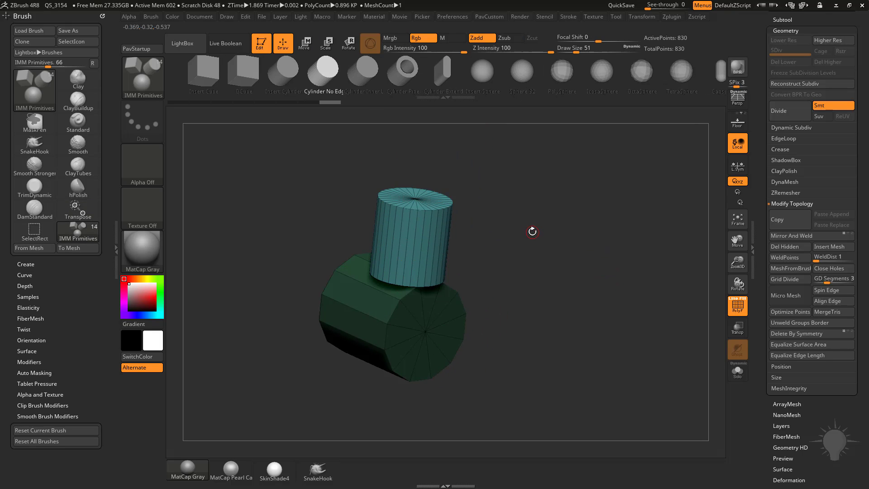
# Stretch the inserted cylinder lengthwise along its own axis with Gizmo 3D into a tall shaft, leaving the masked base unchanged.
pyautogui.press('w')
pyautogui.moveTo(533, 234); pyautogui.dragTo(507, 232)
pyautogui.moveTo(406, 247); pyautogui.dragTo(408, 190)
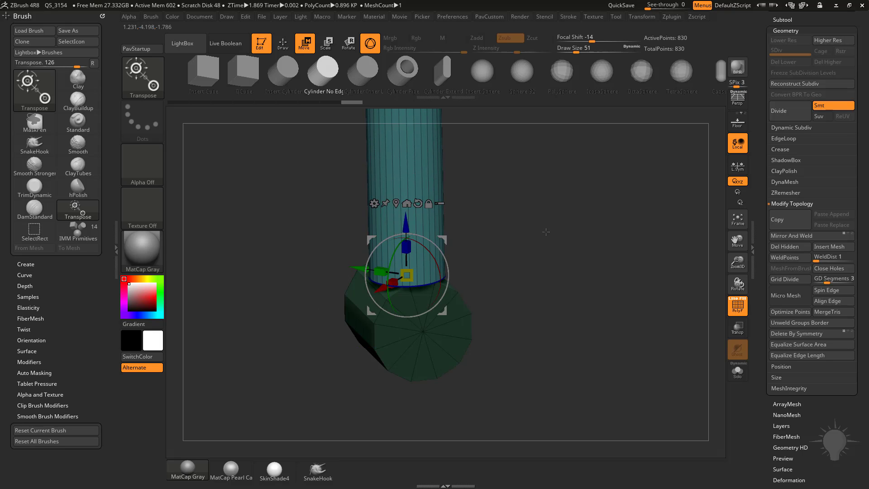
pyautogui.moveTo(546, 232); pyautogui.dragTo(566, 245)
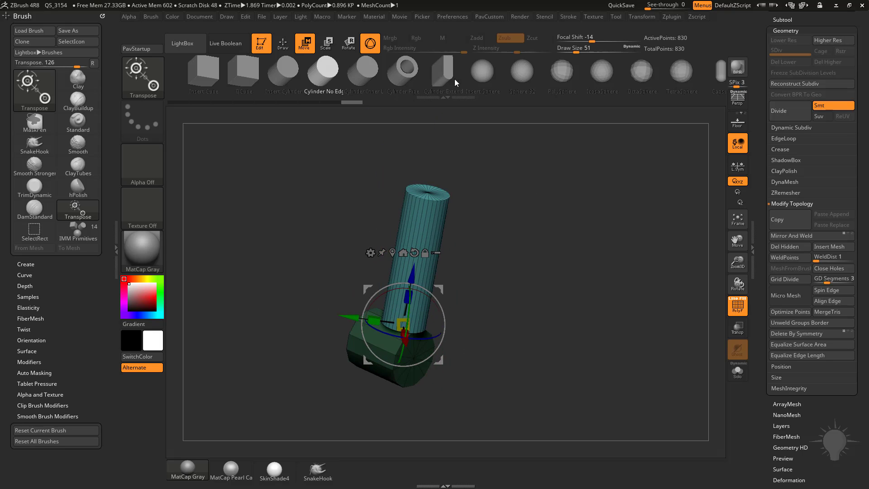
# Replace the stretched cylinder with the Cylinder Extend mesh from the IMM Primitives brush.
pyautogui.click(409, 72)
pyautogui.click(420, 72)
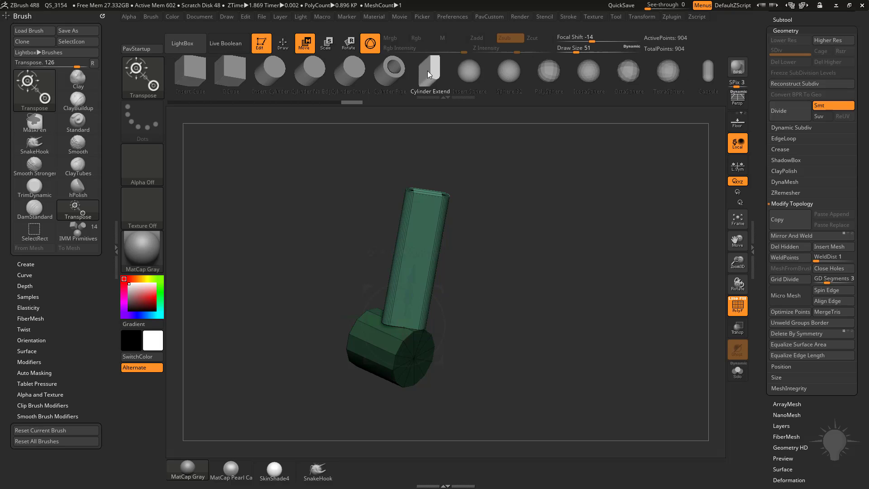
pyautogui.click(428, 71)
pyautogui.scroll(5, 424, 74)
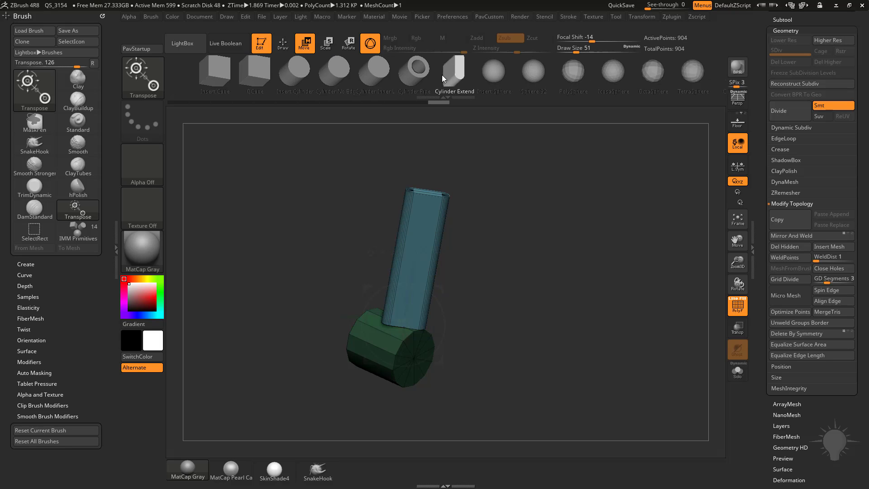
pyautogui.moveTo(438, 74); pyautogui.dragTo(498, 78)
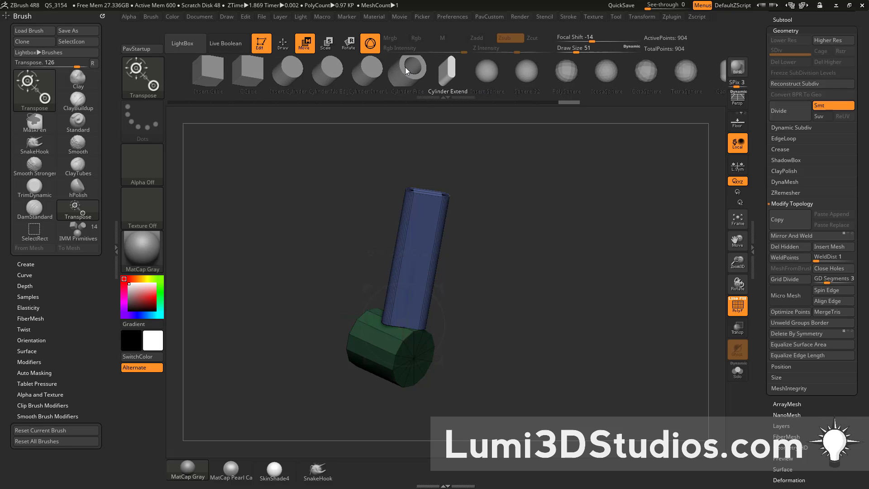